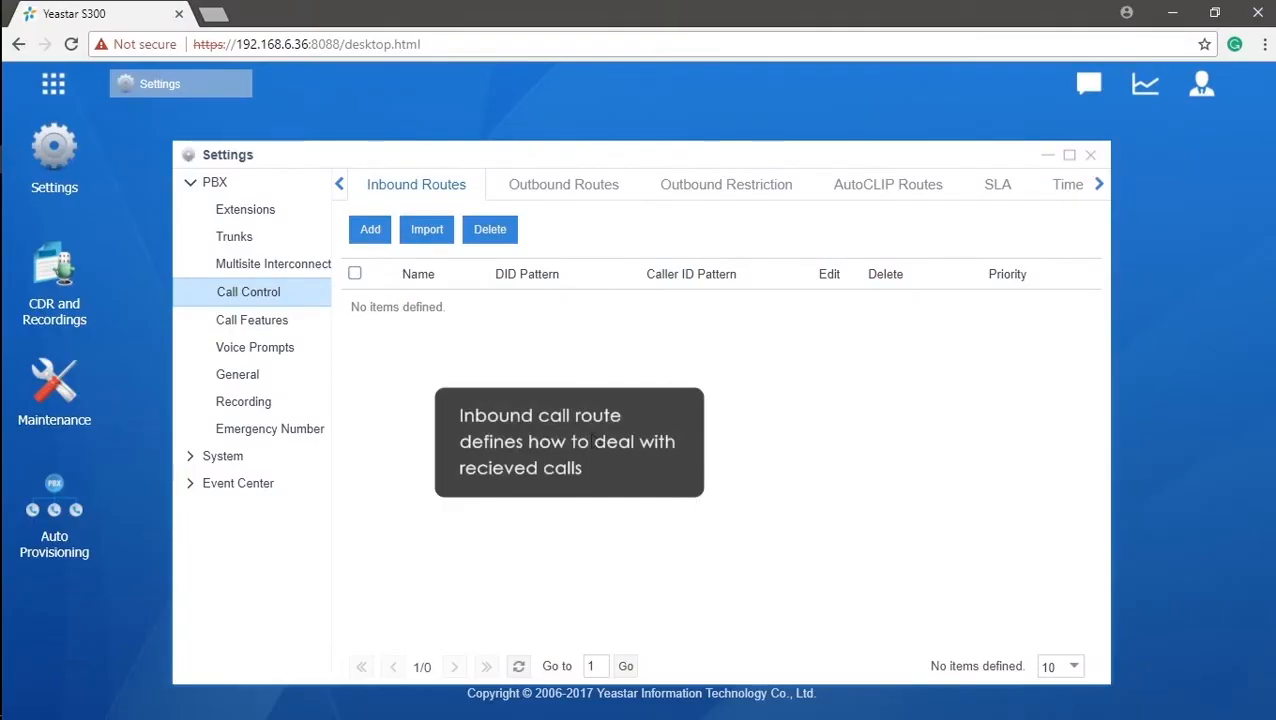
Start a new inbound route named IN and add DIGIT2 (E1) as its member trunk.
left_click(370, 229)
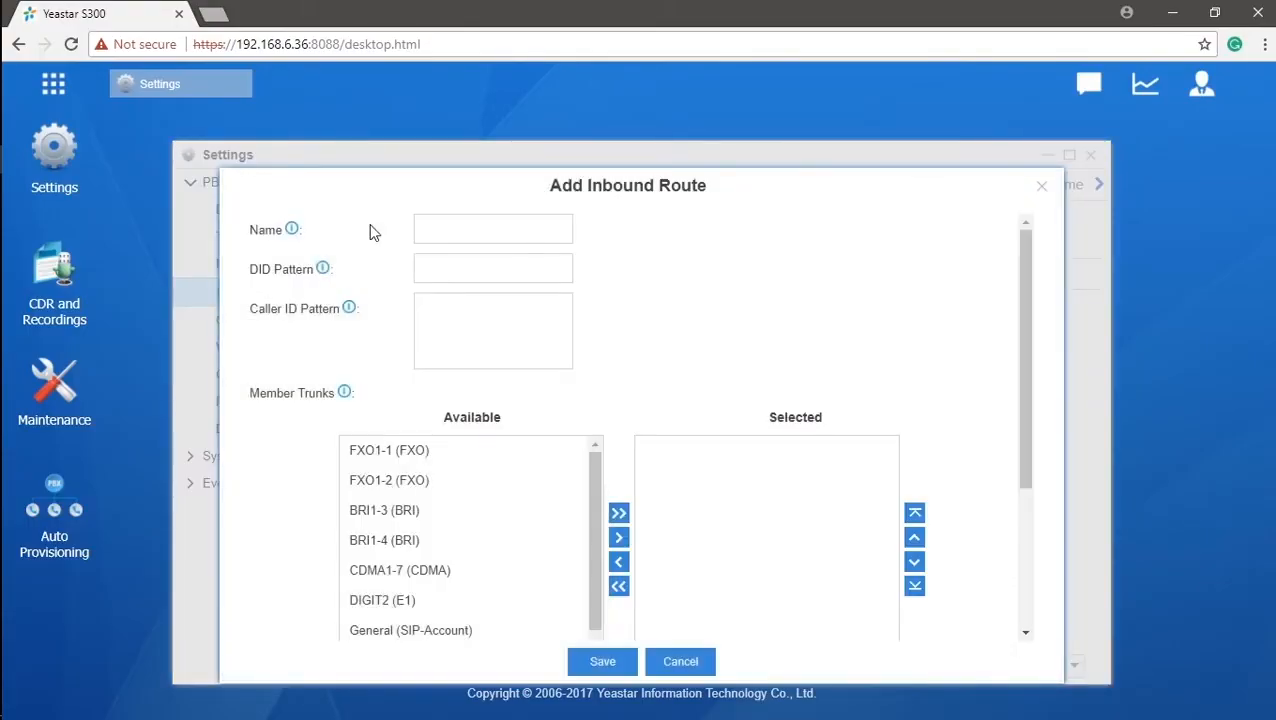
left_click(445, 229)
type("IN")
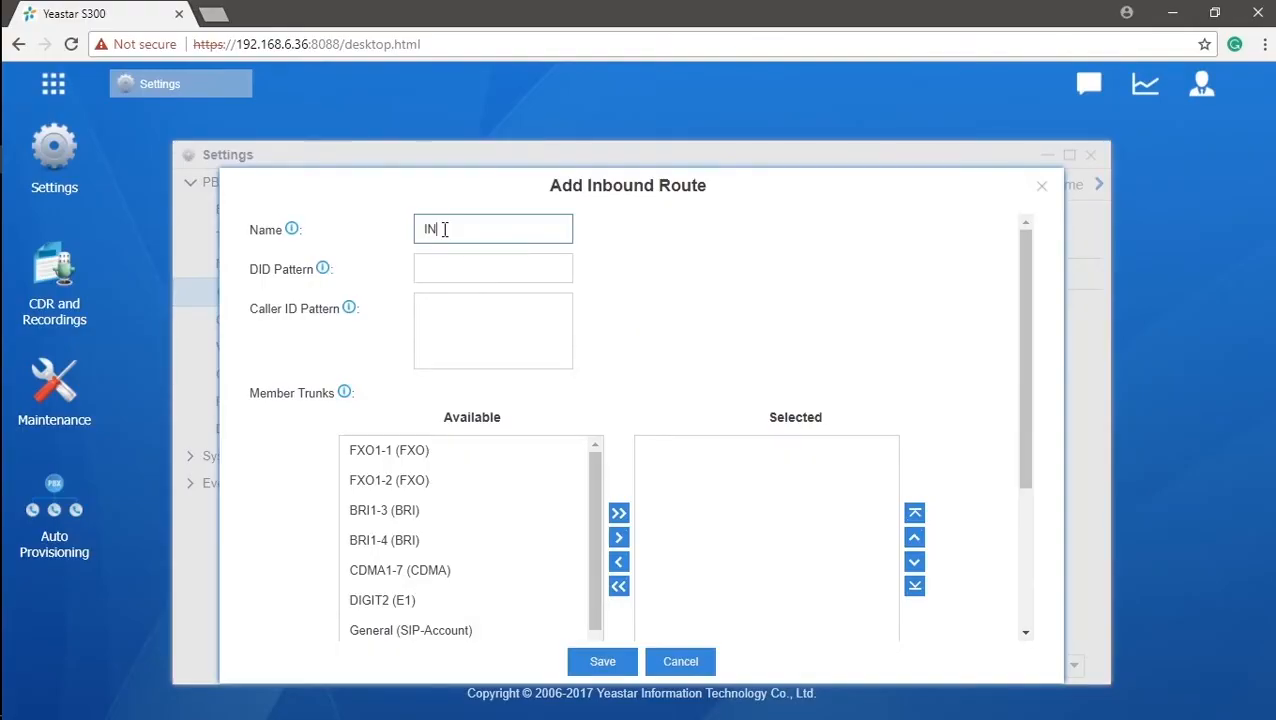
left_click_drag(589, 477, 593, 505)
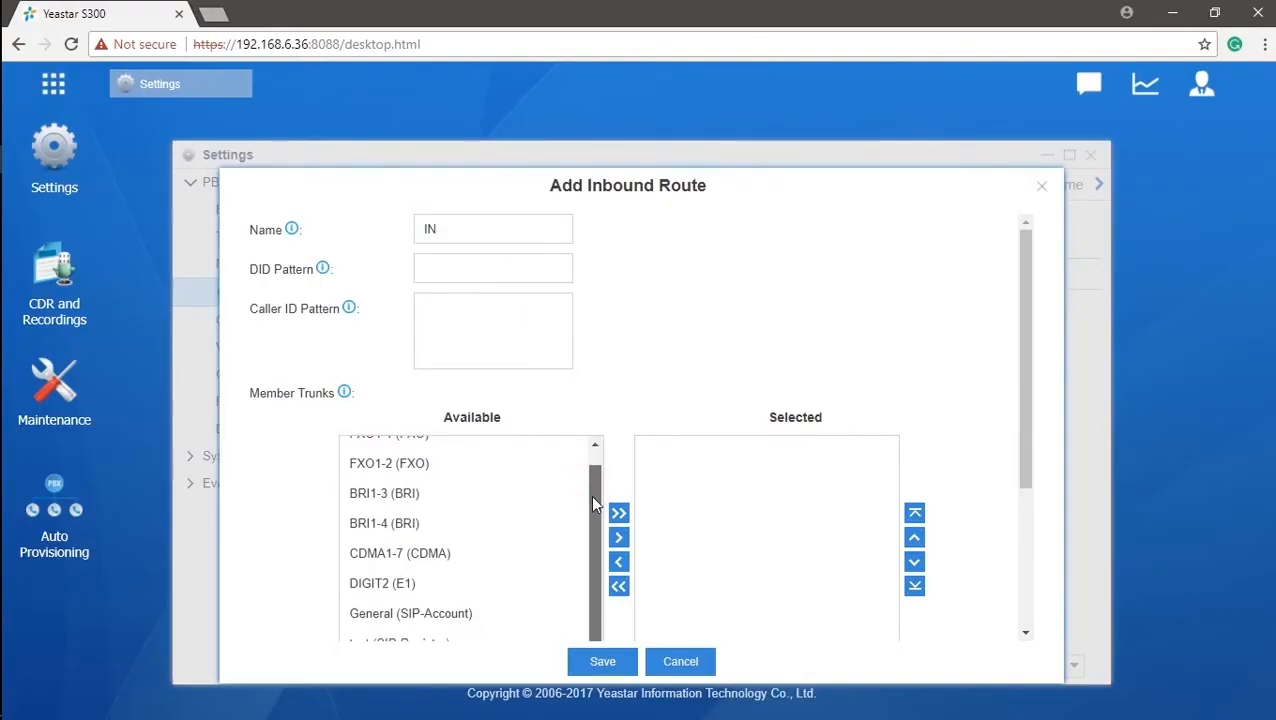
left_click(461, 585)
left_click(619, 538)
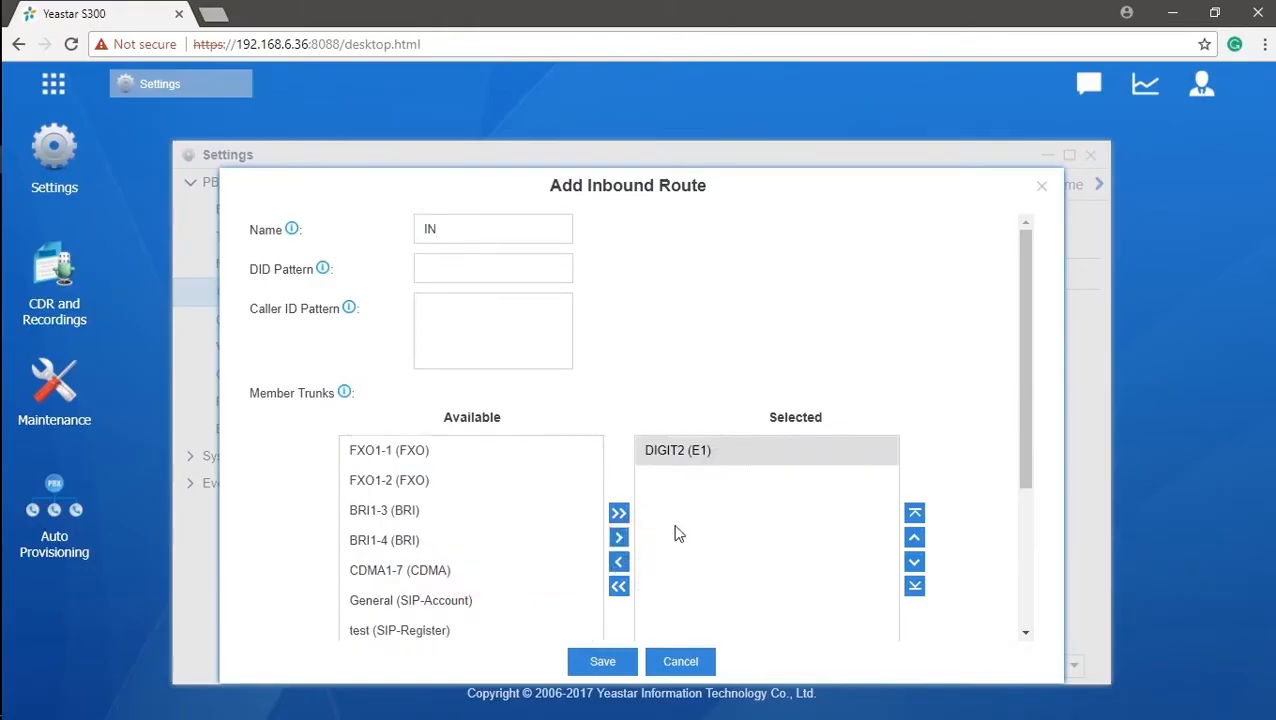
Set the new inbound route's destination to IVR 6500 and save the route.
left_click_drag(1028, 373, 1024, 497)
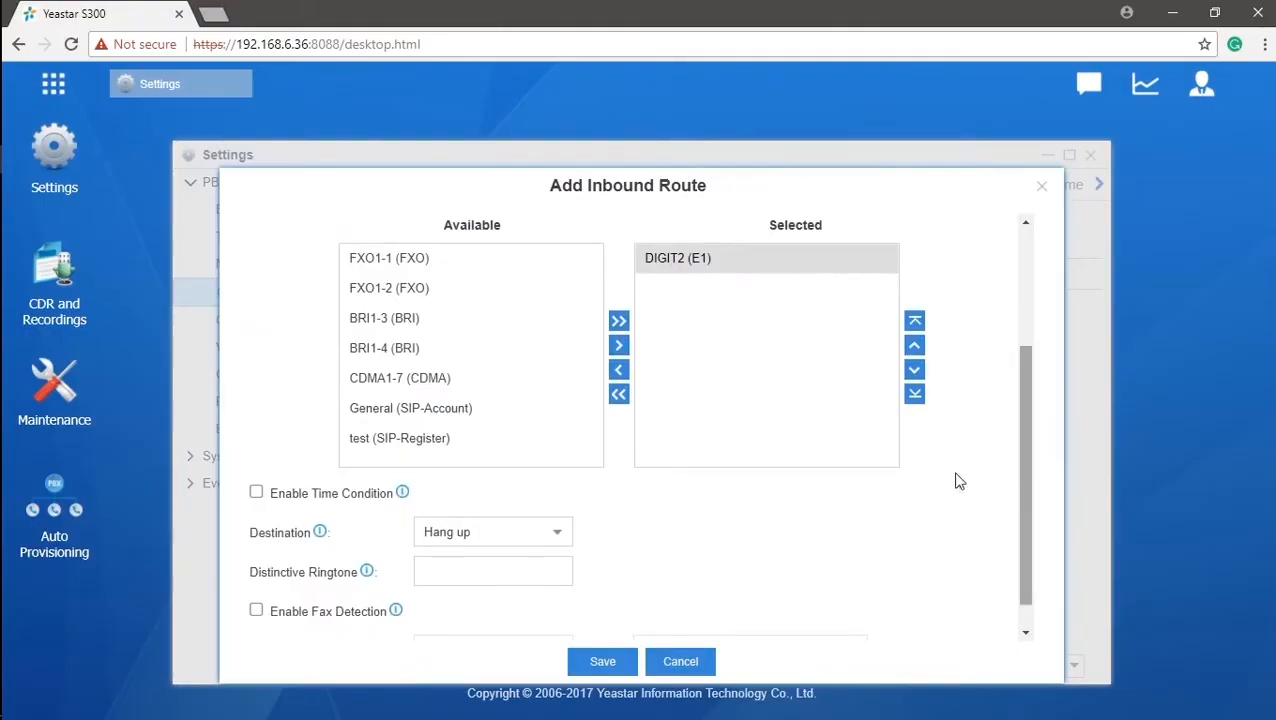
left_click(567, 533)
left_click(560, 433)
left_click_drag(560, 437, 562, 489)
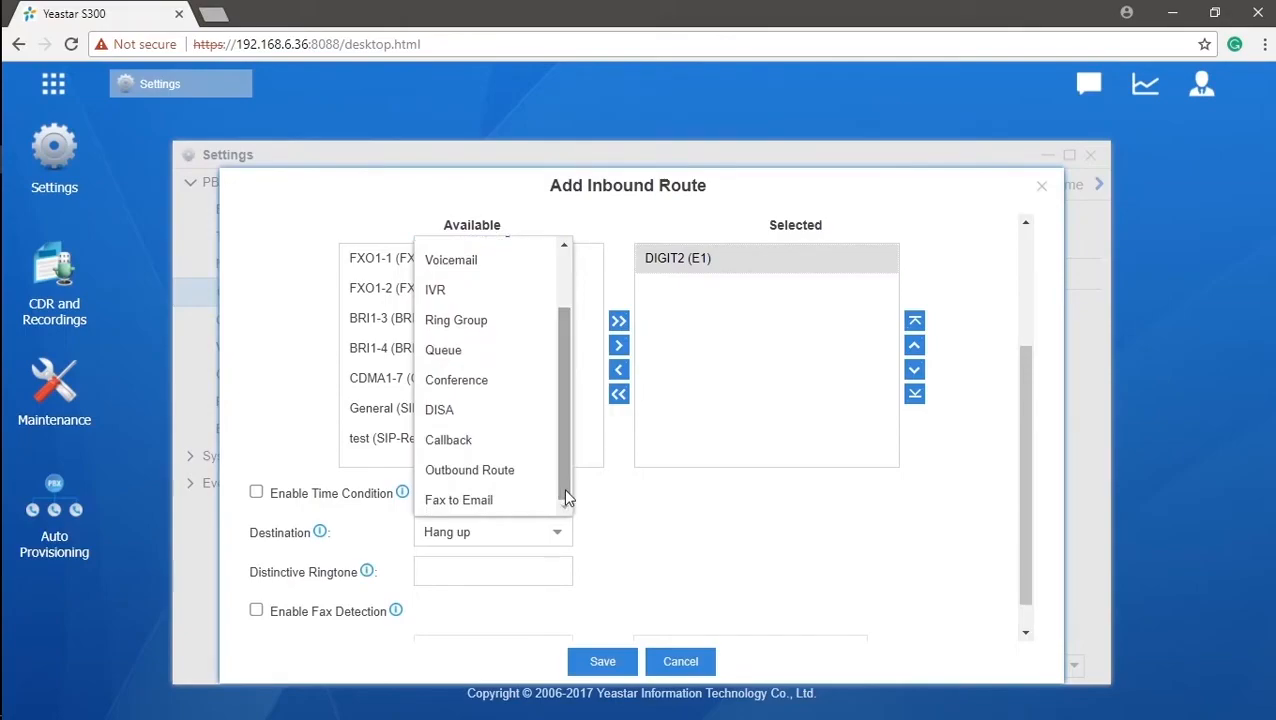
left_click(513, 289)
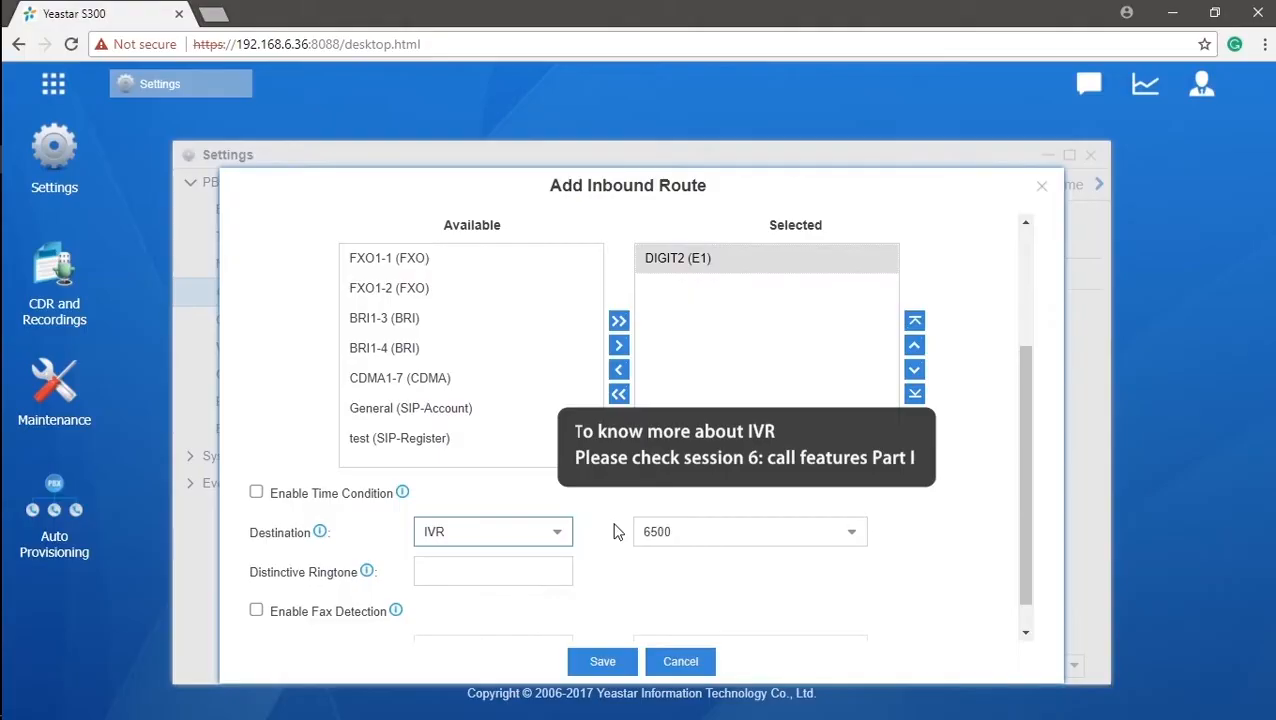
left_click_drag(1030, 469, 1031, 353)
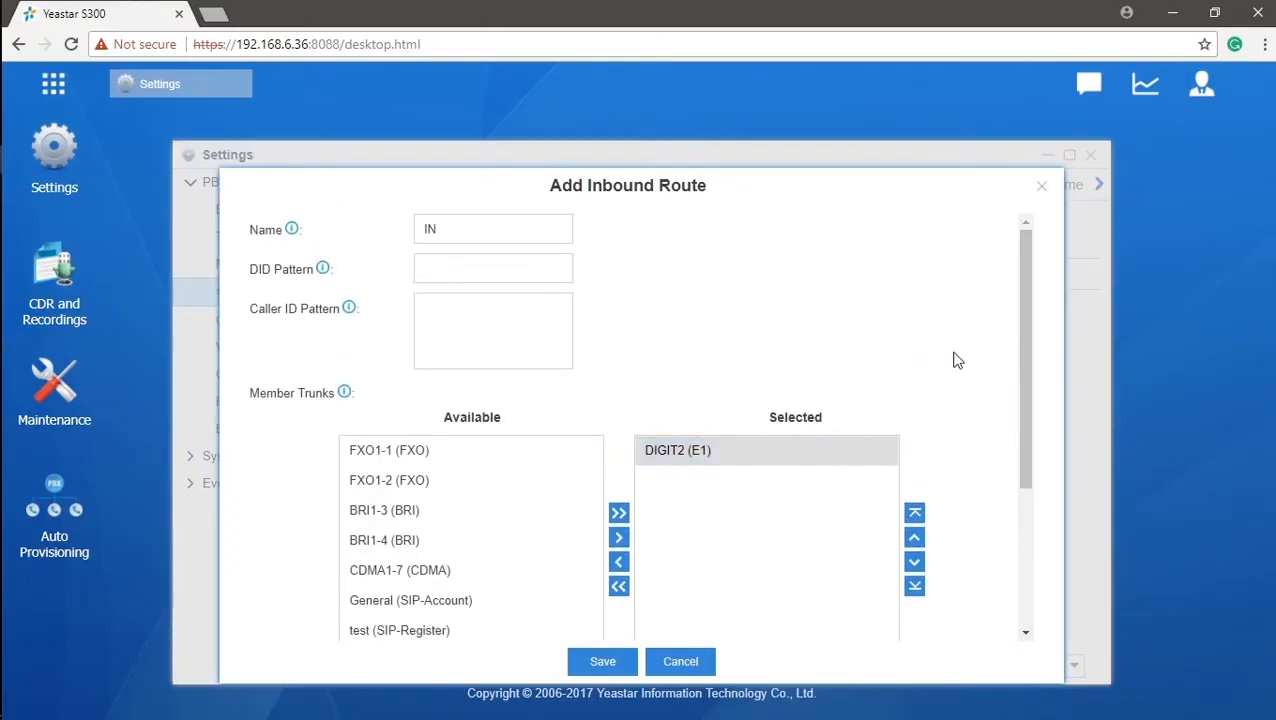
left_click_drag(1025, 299, 1020, 466)
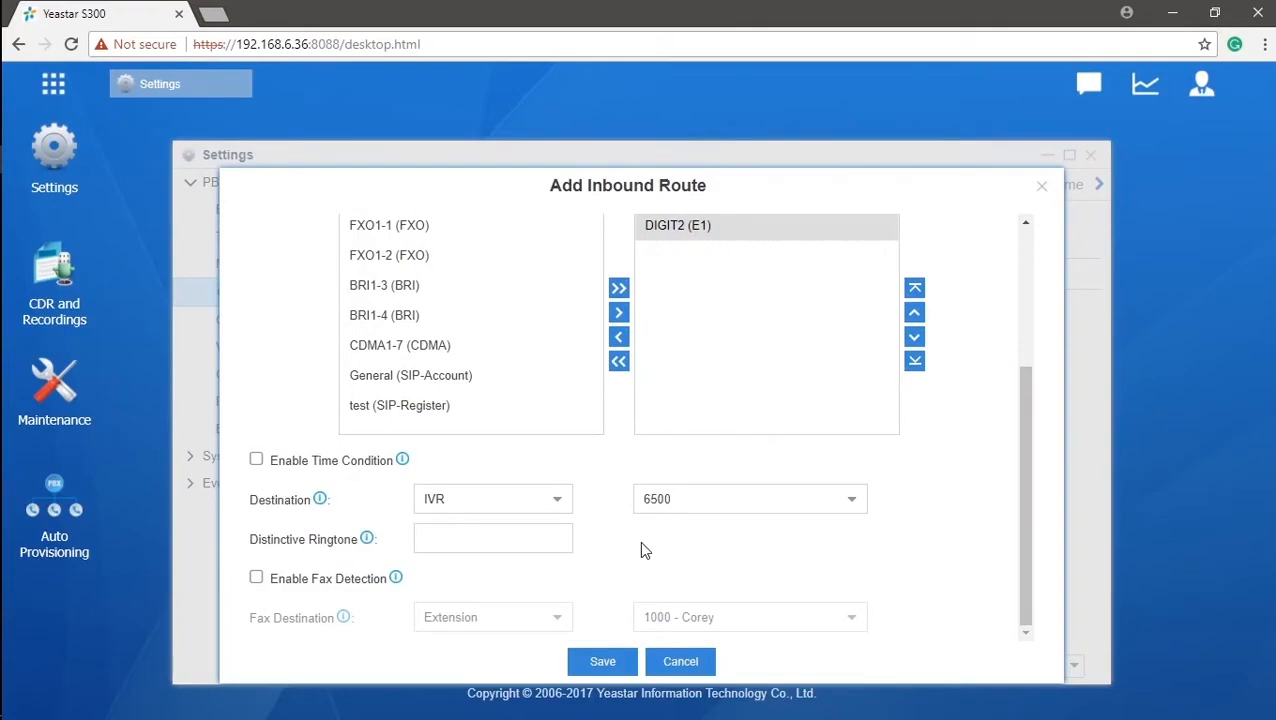
left_click(629, 663)
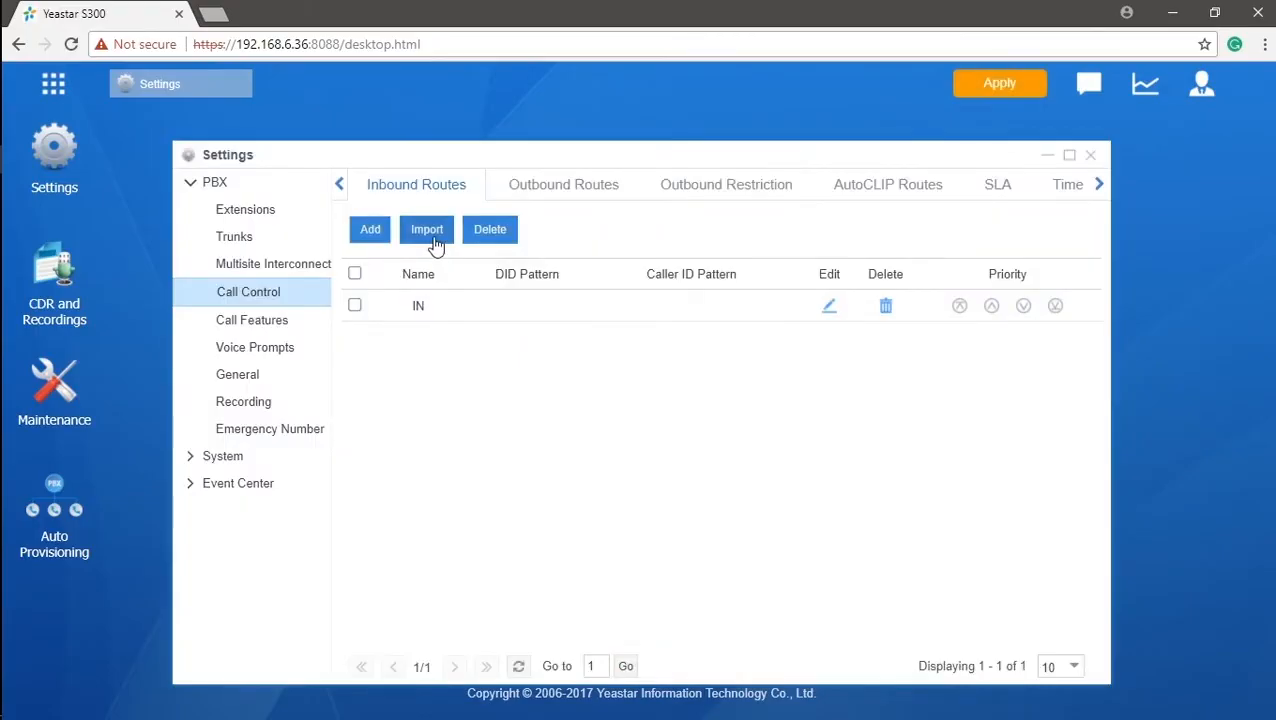
Download the inbound route import template, examine its columns in Excel, and close it without importing anything.
left_click(432, 236)
left_click(752, 428)
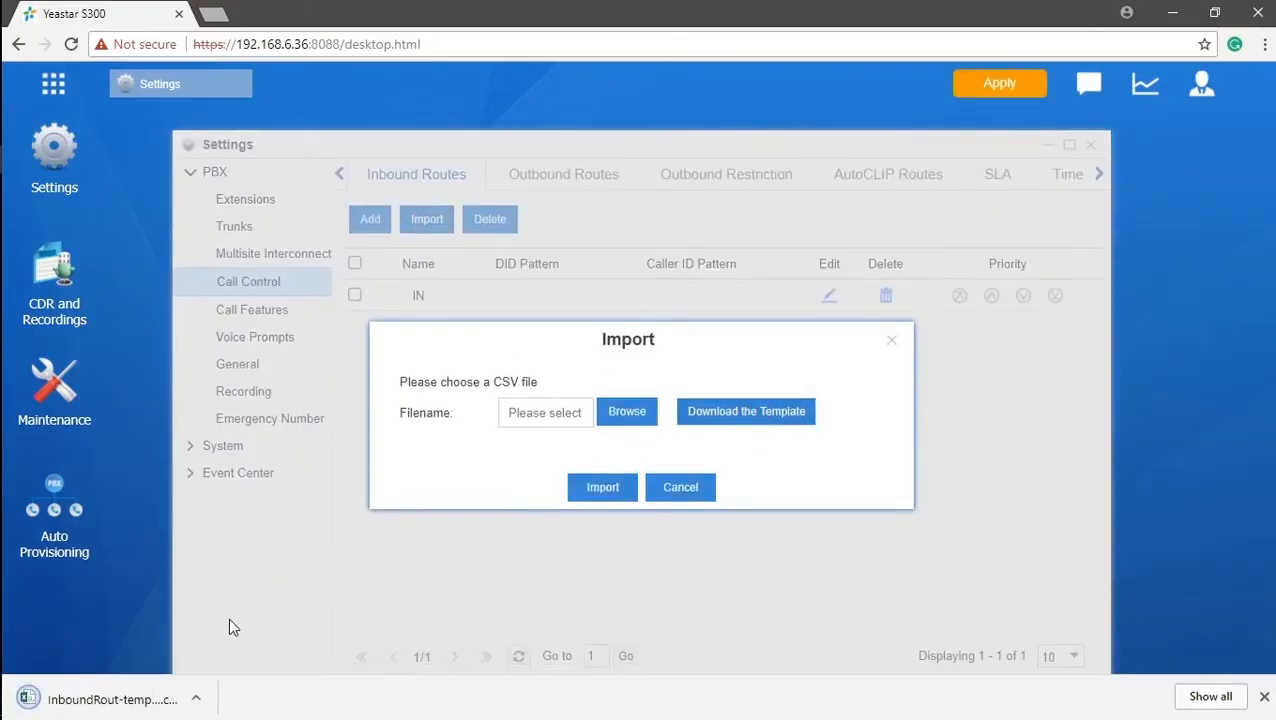
left_click(112, 699)
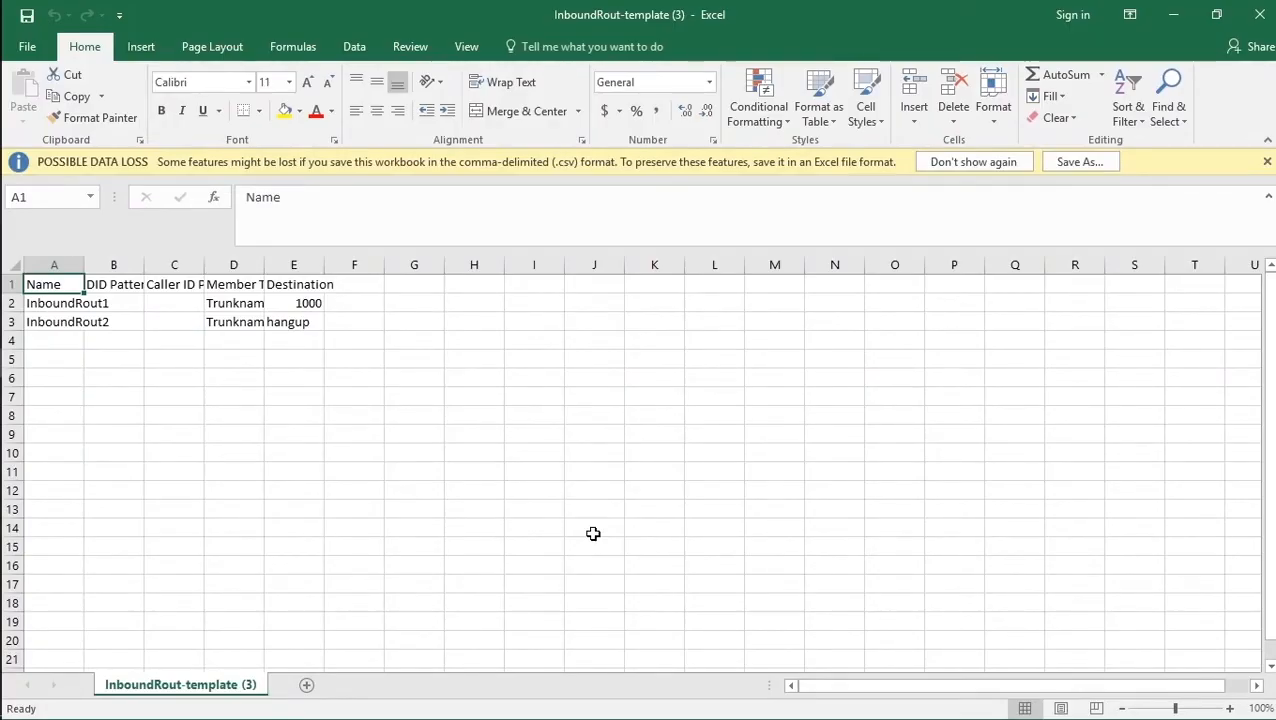
left_click(1262, 14)
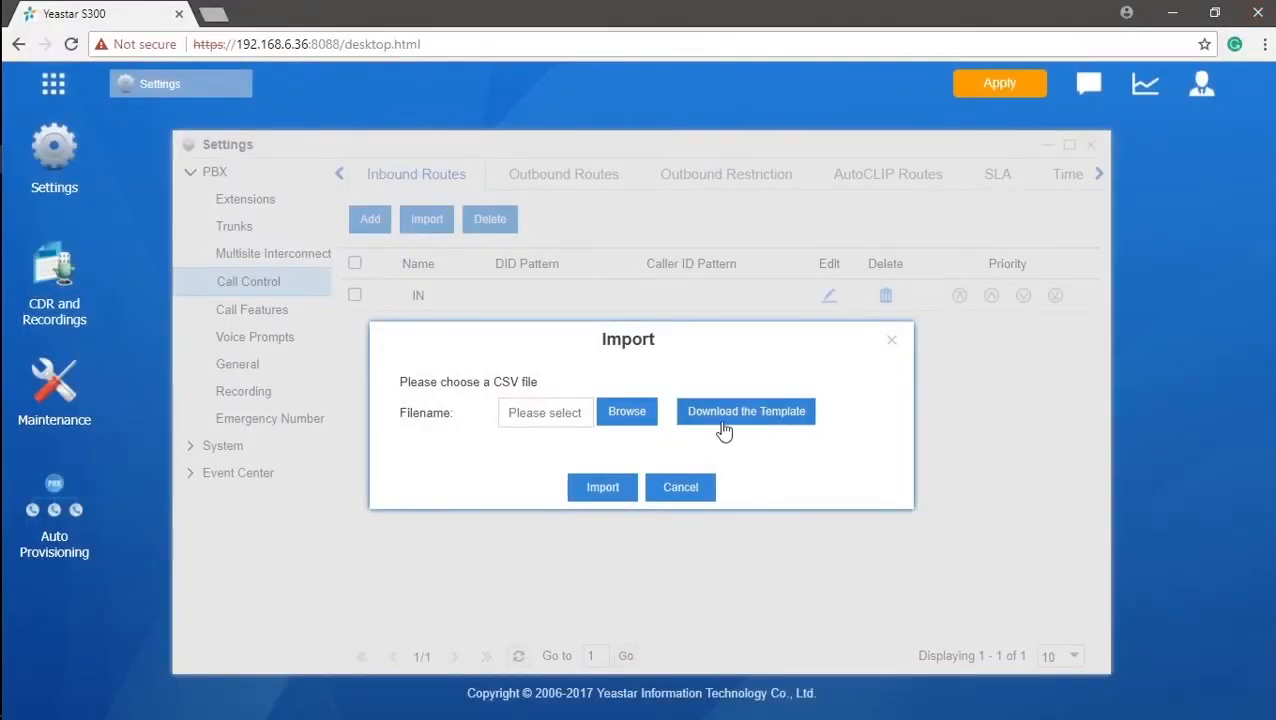
left_click(891, 338)
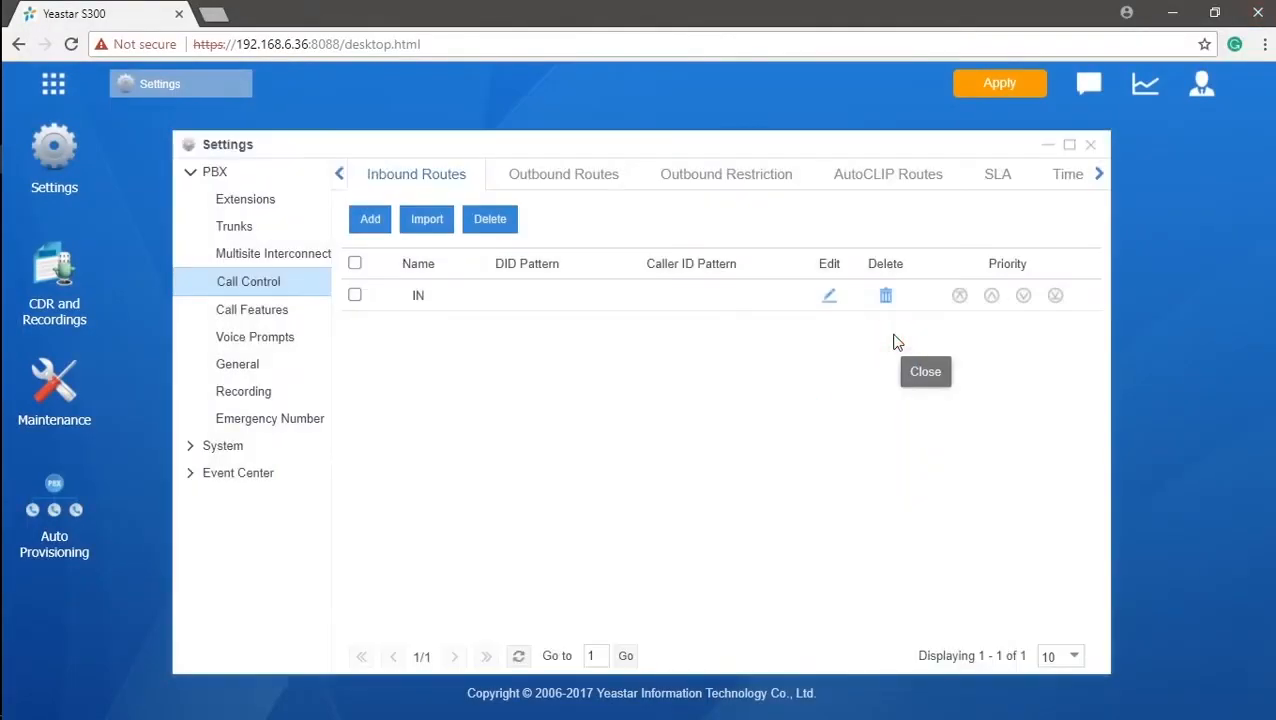
Apply the pending inbound route configuration to the PBX.
left_click(975, 89)
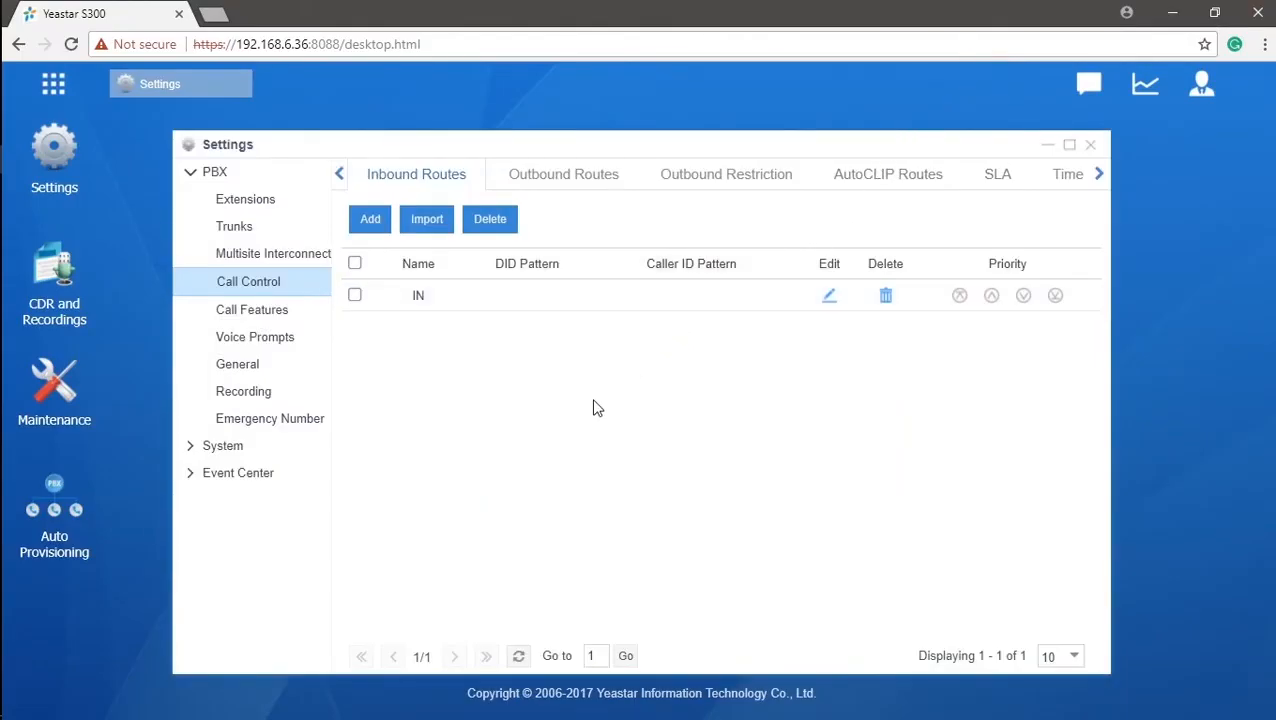
Add the trunks FXO1-1, FXO1-2, BRI1-4 and CDMA1-7 to the IN inbound route and save it.
left_click(830, 298)
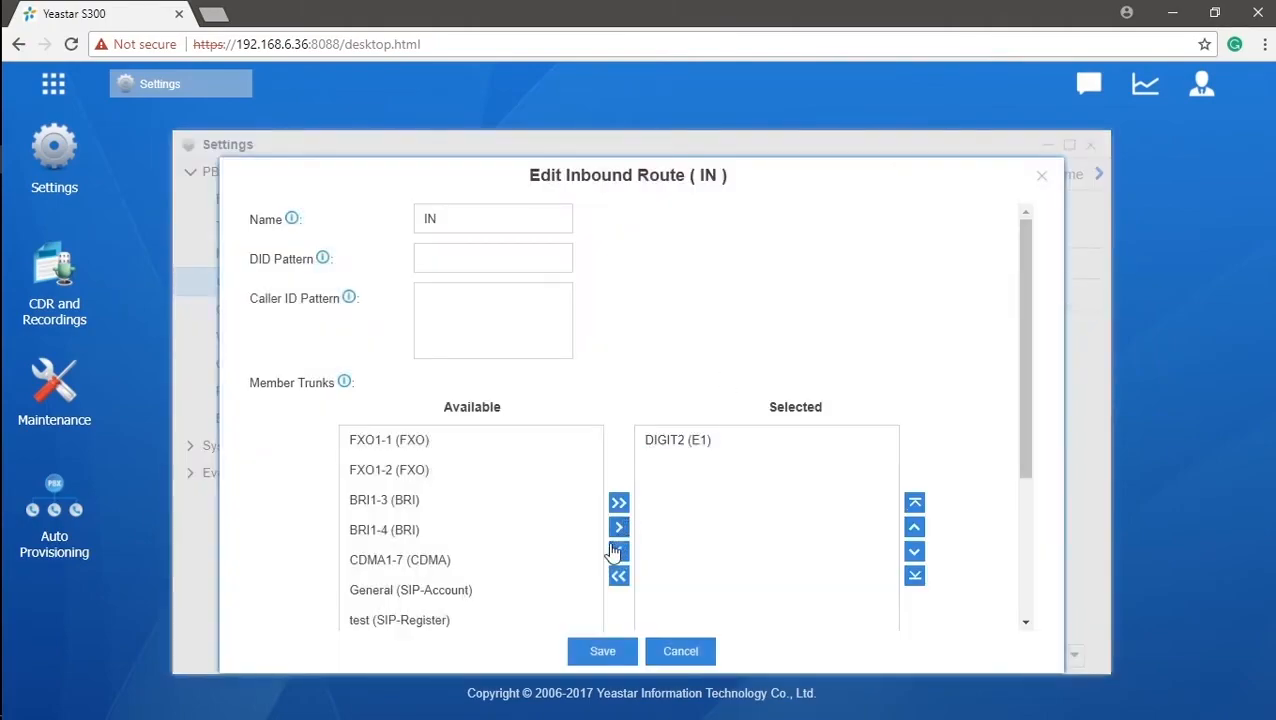
left_click(540, 500)
left_click(538, 500)
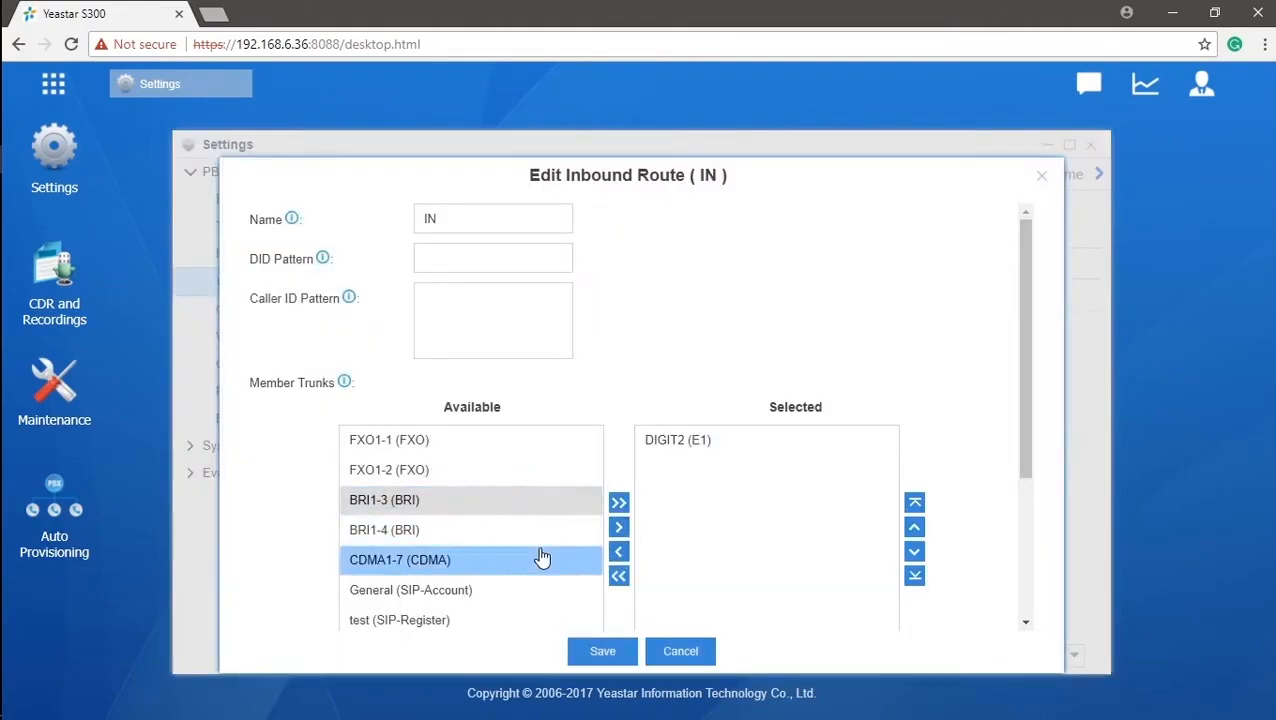
left_click(540, 557)
left_click(506, 466, "ctrl")
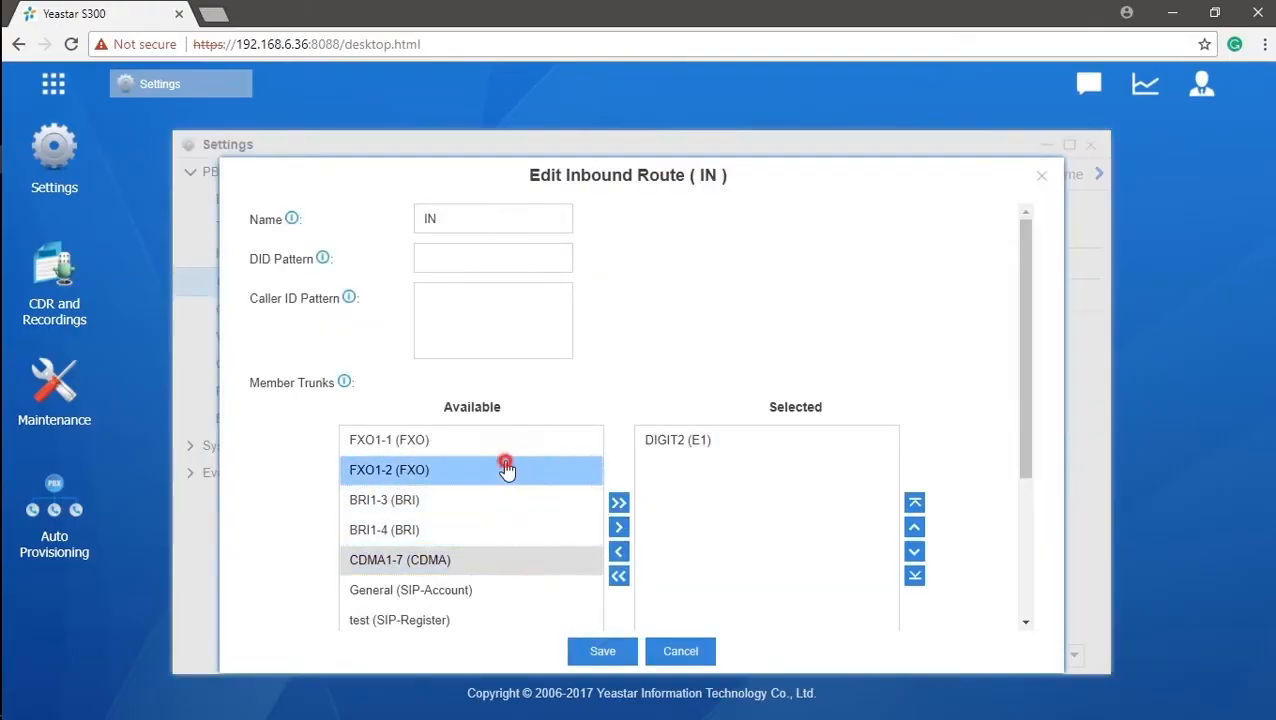
left_click(506, 442, "ctrl")
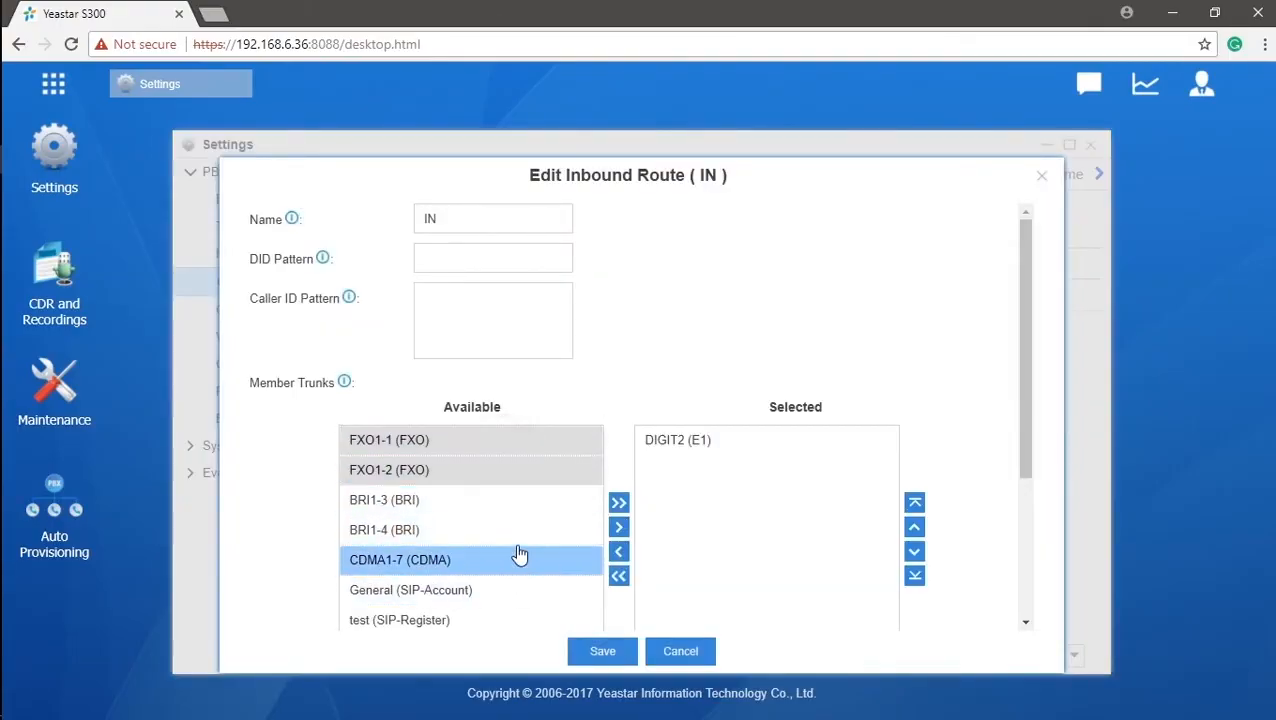
left_click(520, 530, "ctrl")
left_click(618, 527)
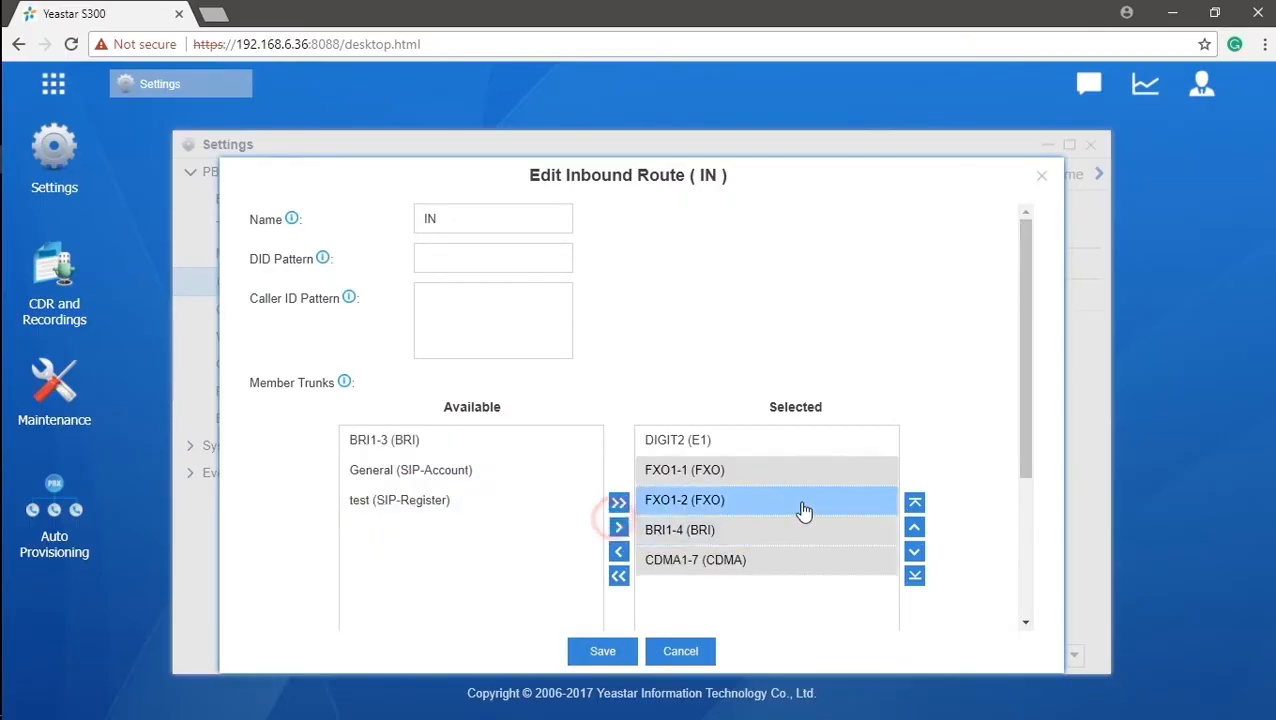
scroll(955, 468, "down", 2)
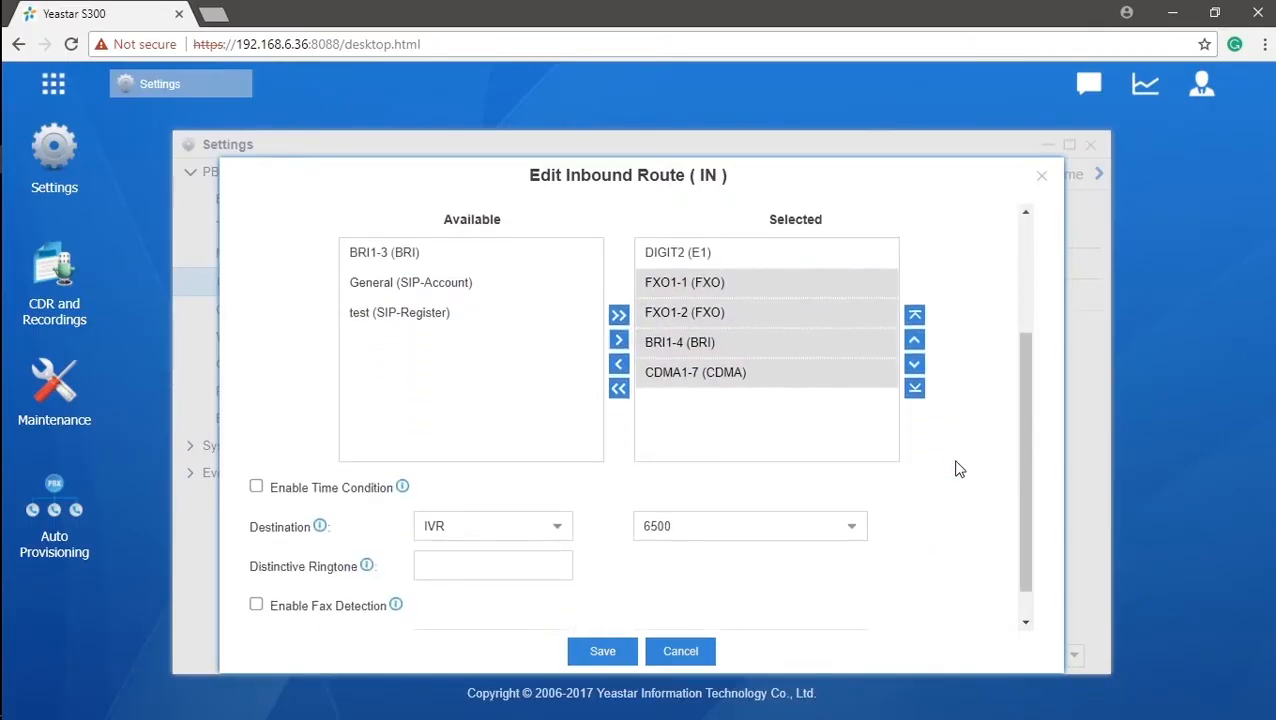
left_click(603, 651)
Reopen the IN inbound route for editing and review the available destination types.
left_click(829, 295)
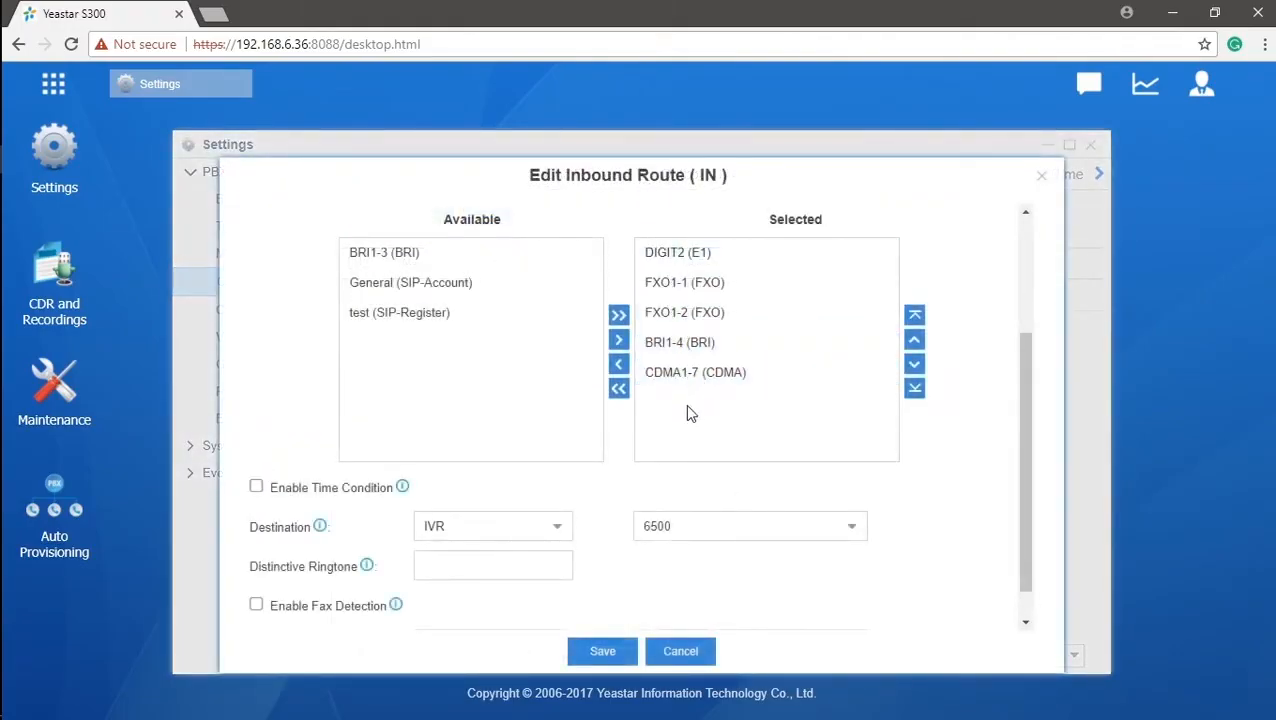
left_click(557, 529)
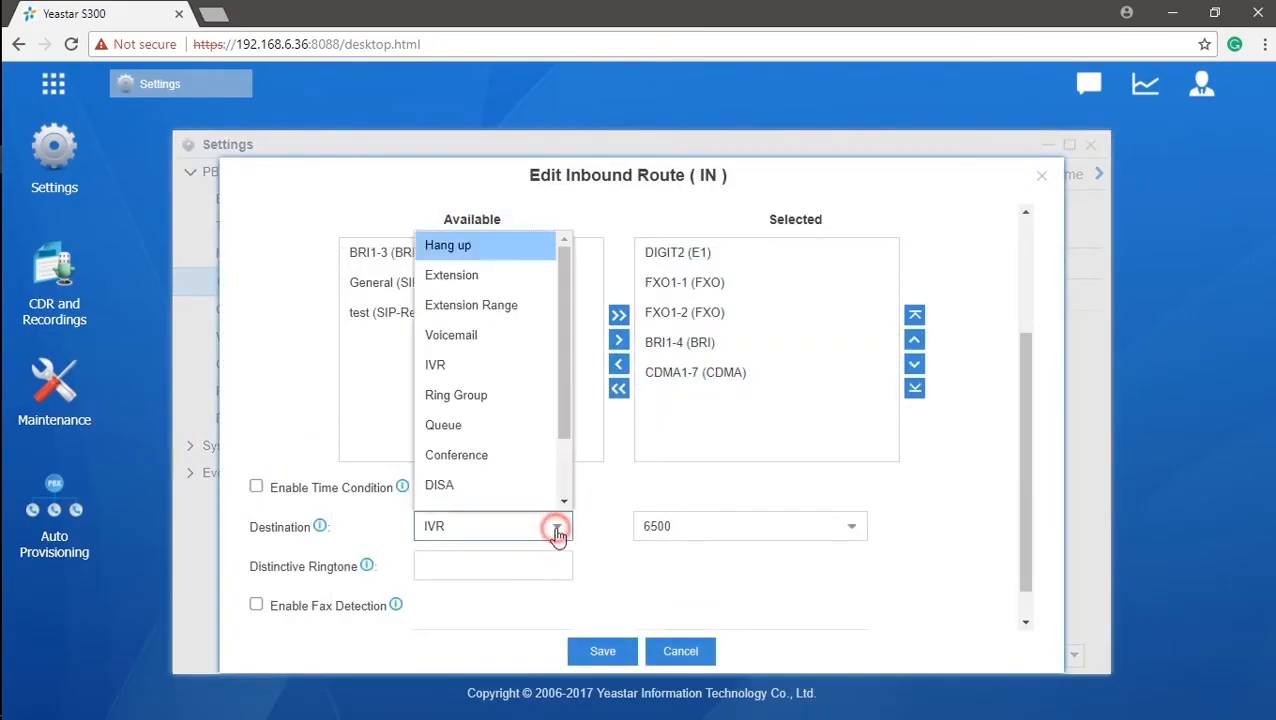
left_click(557, 529)
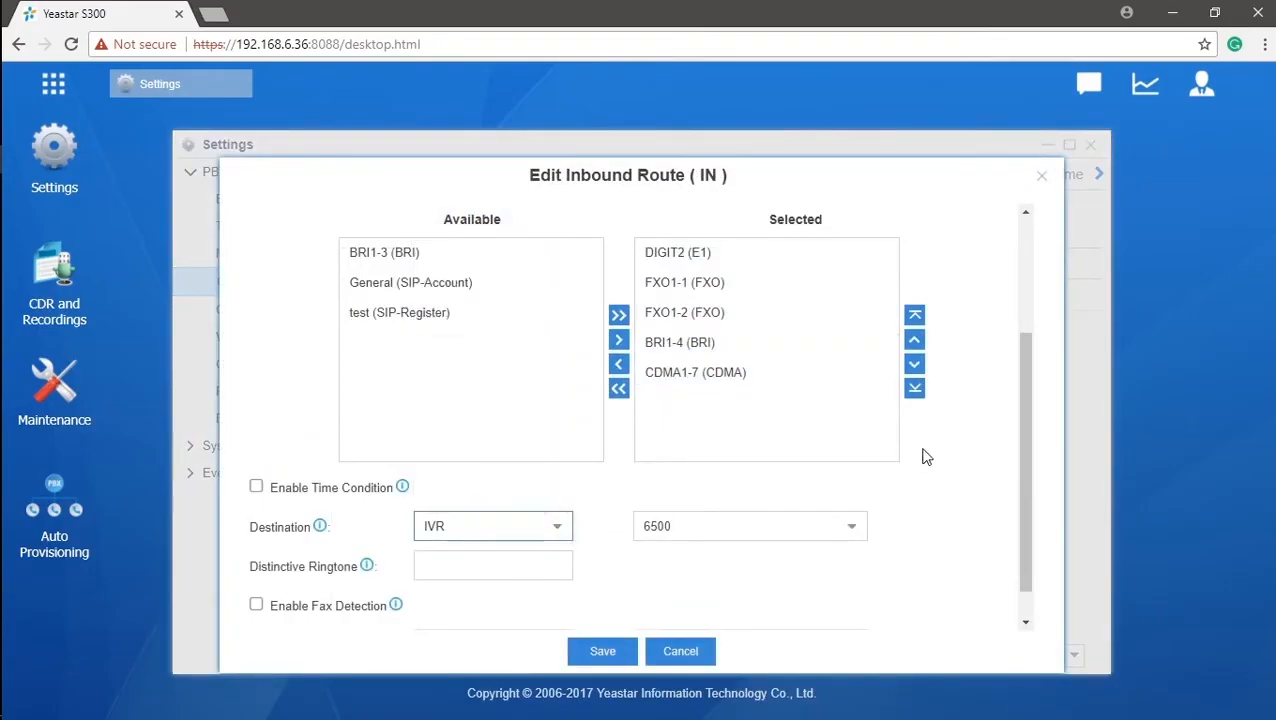
Try enabling the time condition on the IN route with two Workday entries, and discard the edits.
left_click_drag(1021, 428, 1020, 451)
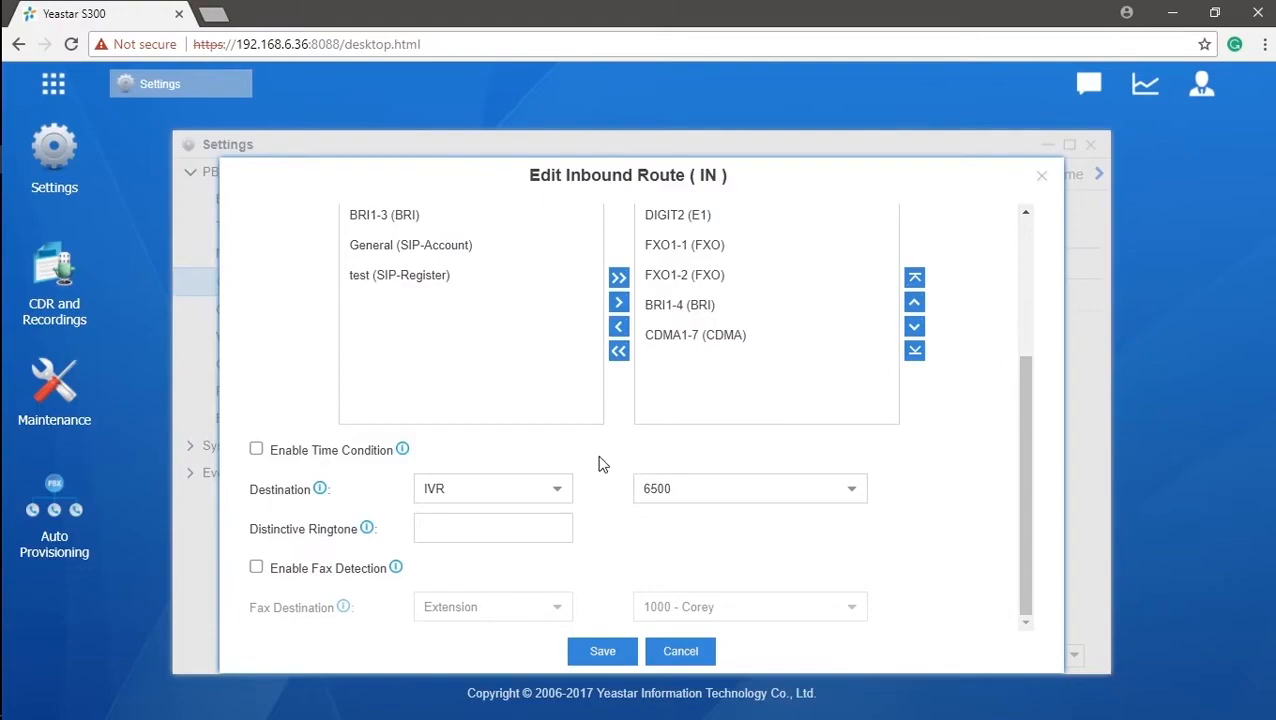
left_click(257, 450)
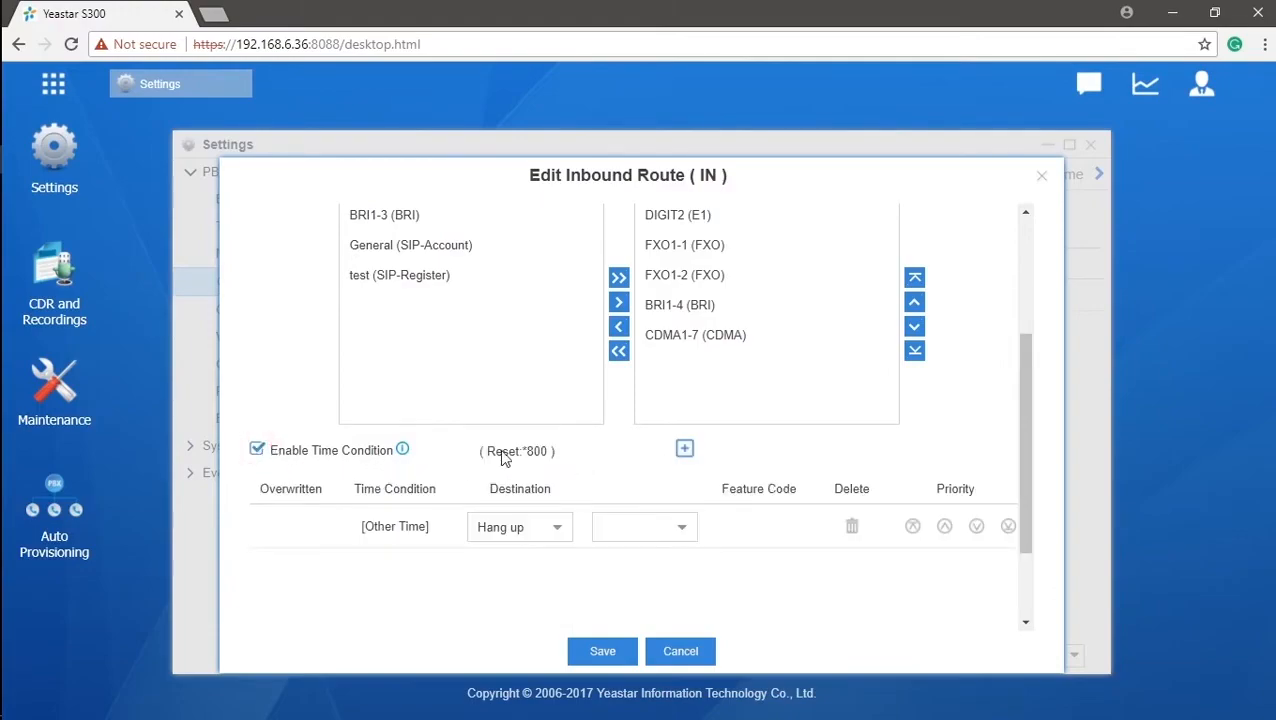
left_click(684, 450)
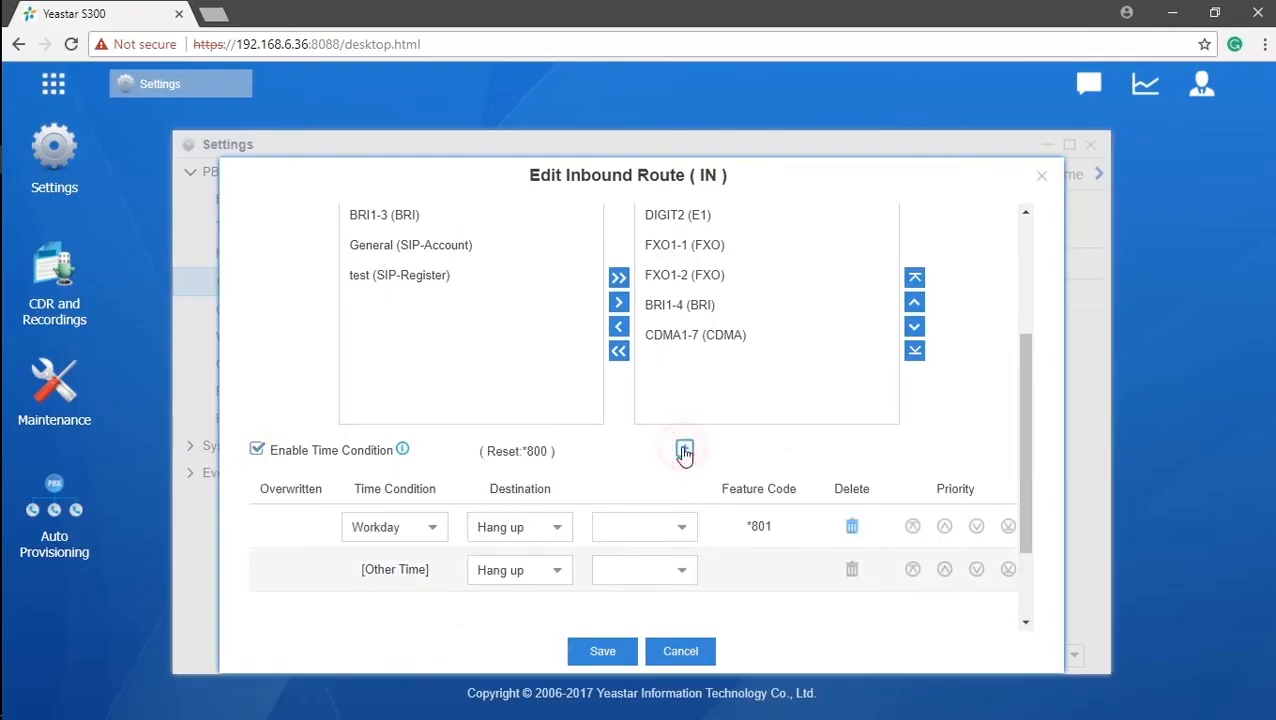
left_click(684, 451)
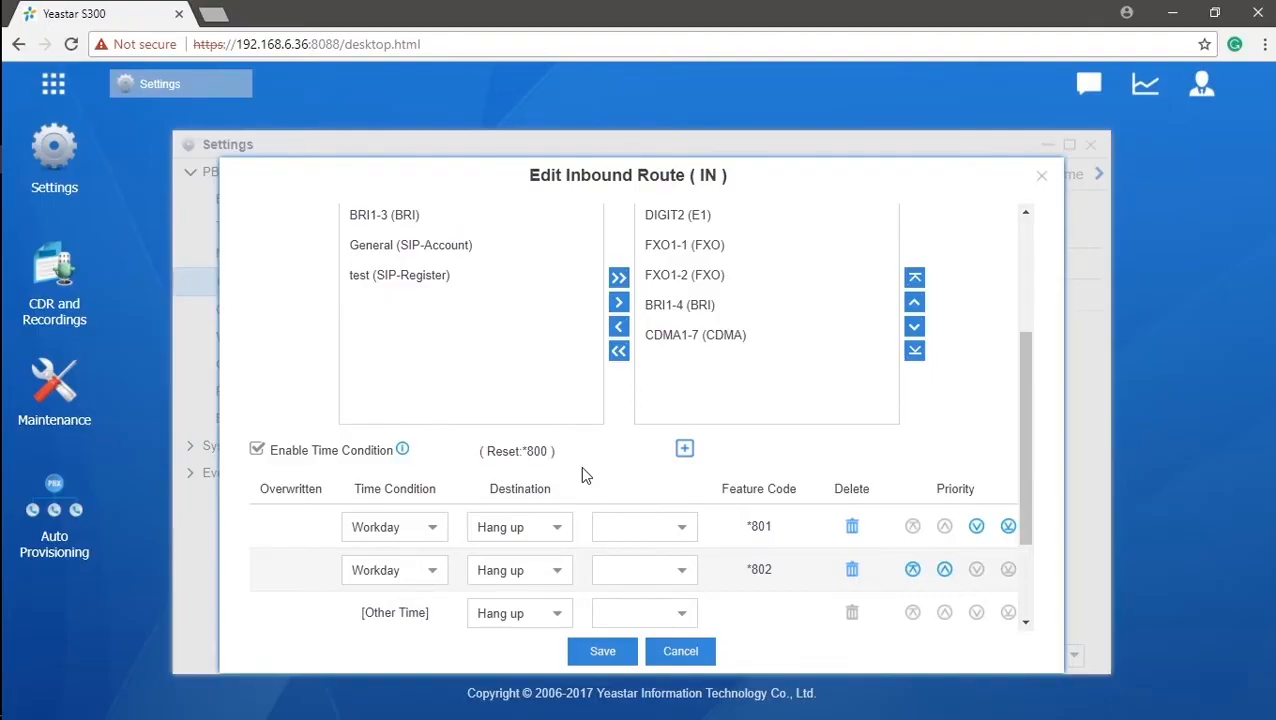
left_click(672, 652)
Open the call control time conditions and start a new one named Worktime.
left_click(1100, 175)
left_click(988, 172)
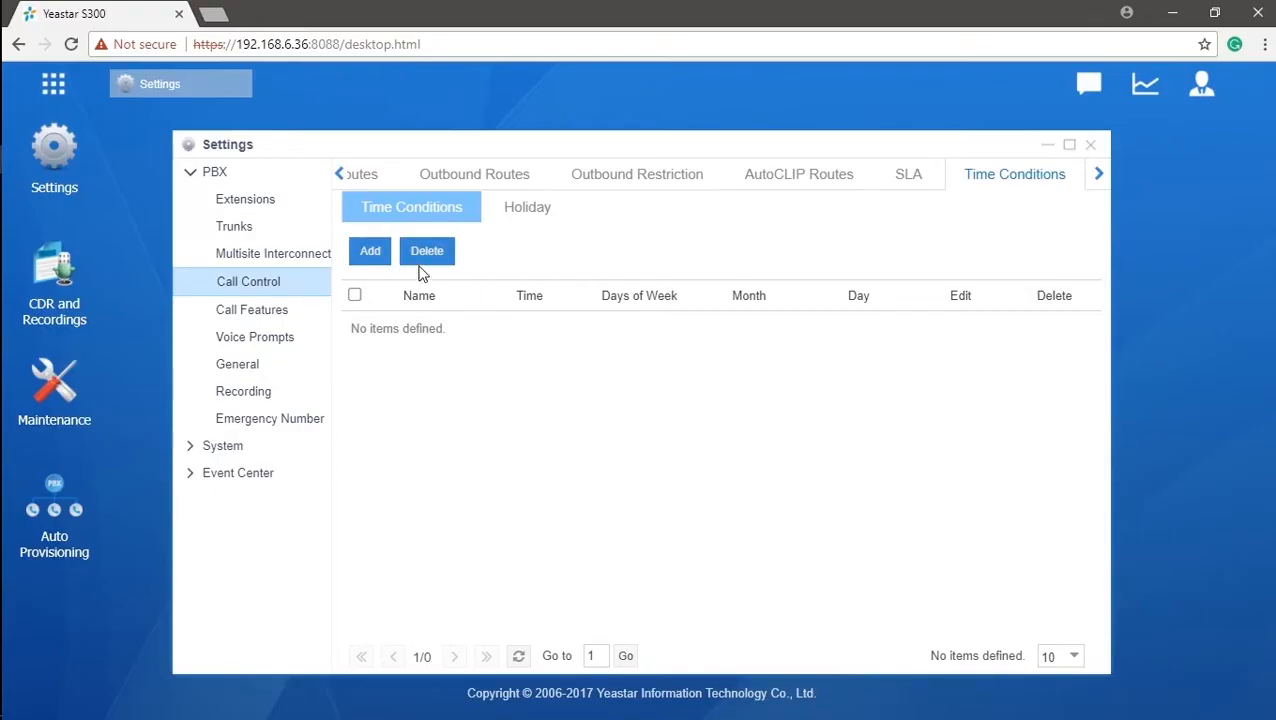
left_click(376, 253)
left_click(476, 217)
type("W")
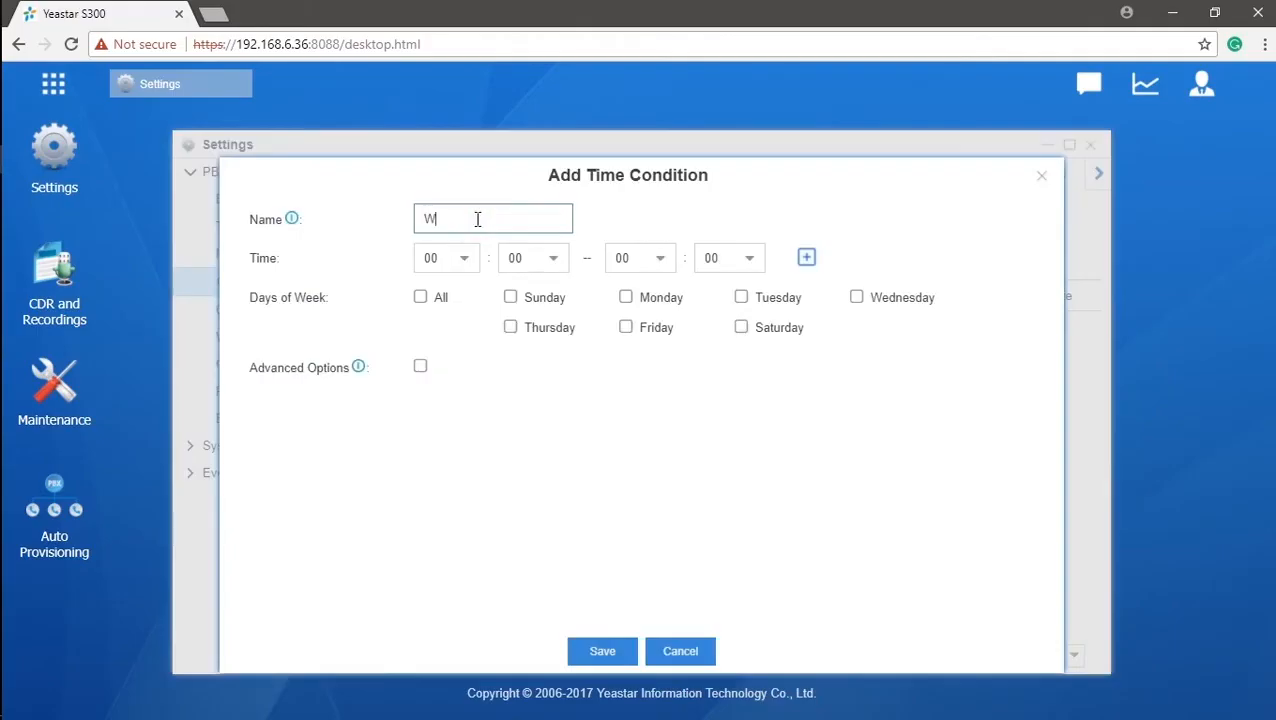
type("orktime")
Set the Worktime condition to 09:00–18:00 on all days of the week, then save and apply it.
left_click(460, 262)
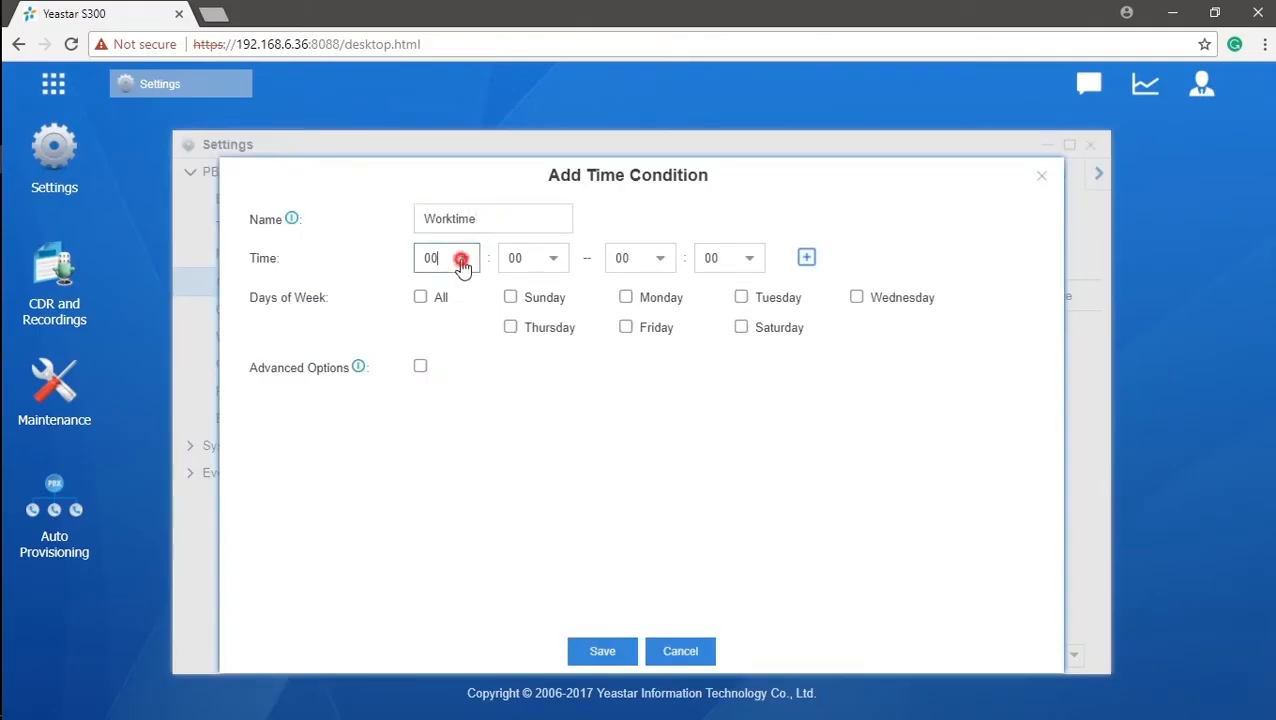
scroll(441, 495, "down", 1)
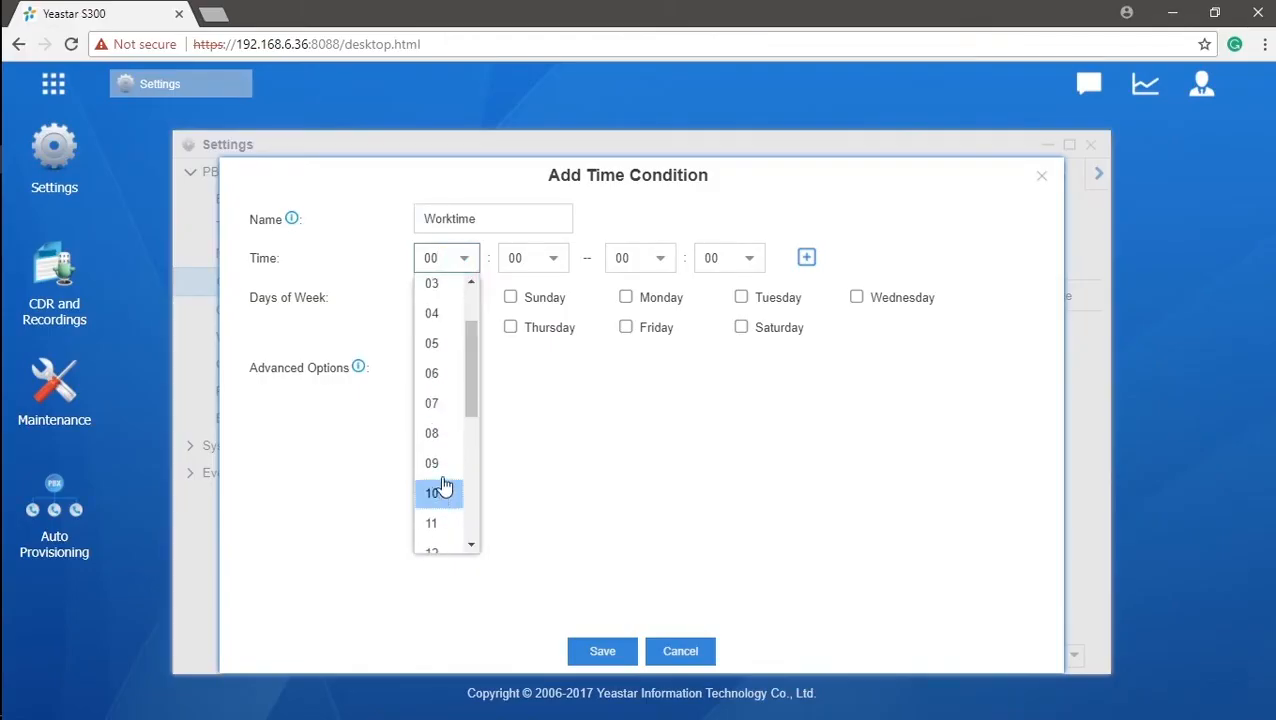
left_click(441, 466)
left_click(657, 262)
scroll(664, 413, "down", 4)
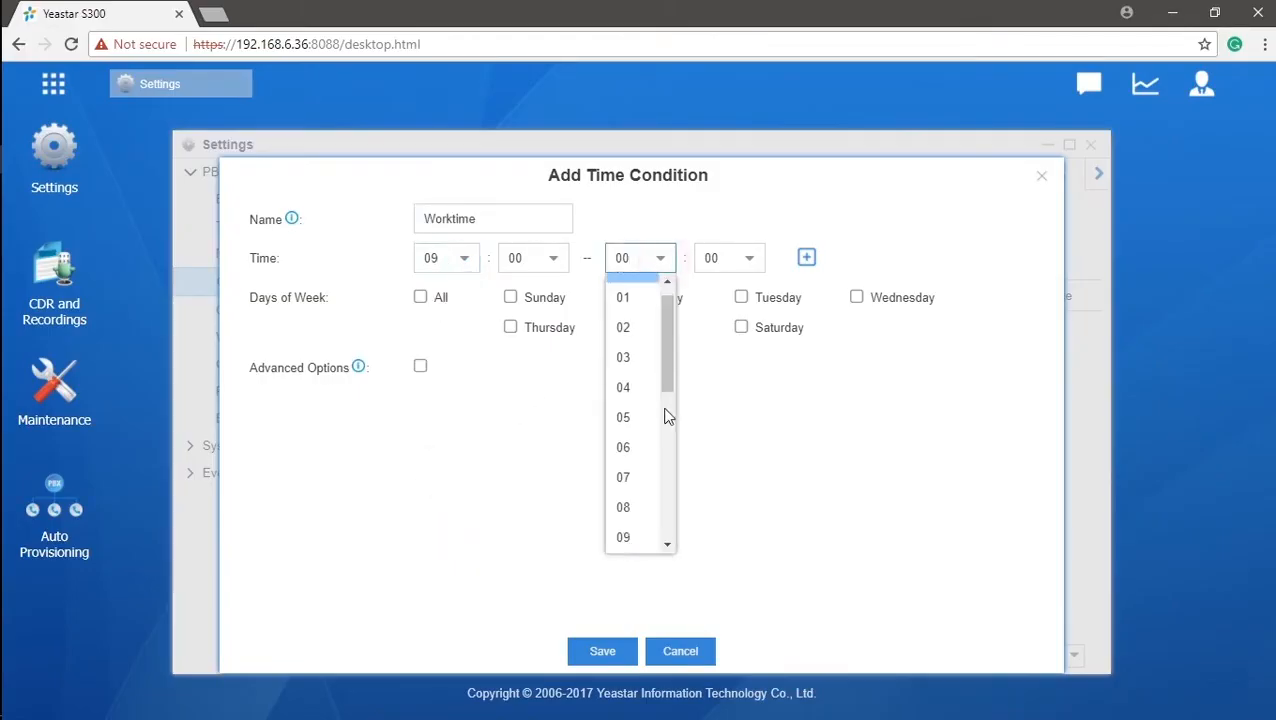
left_click(650, 453)
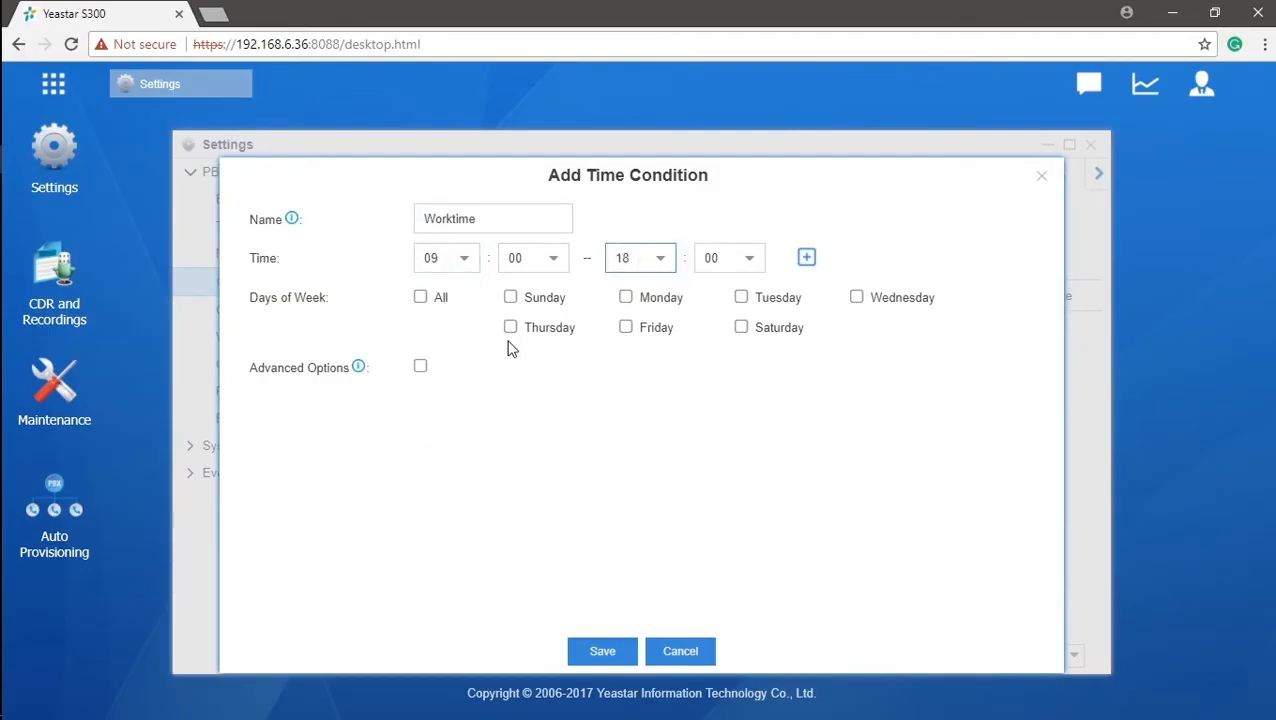
left_click(420, 298)
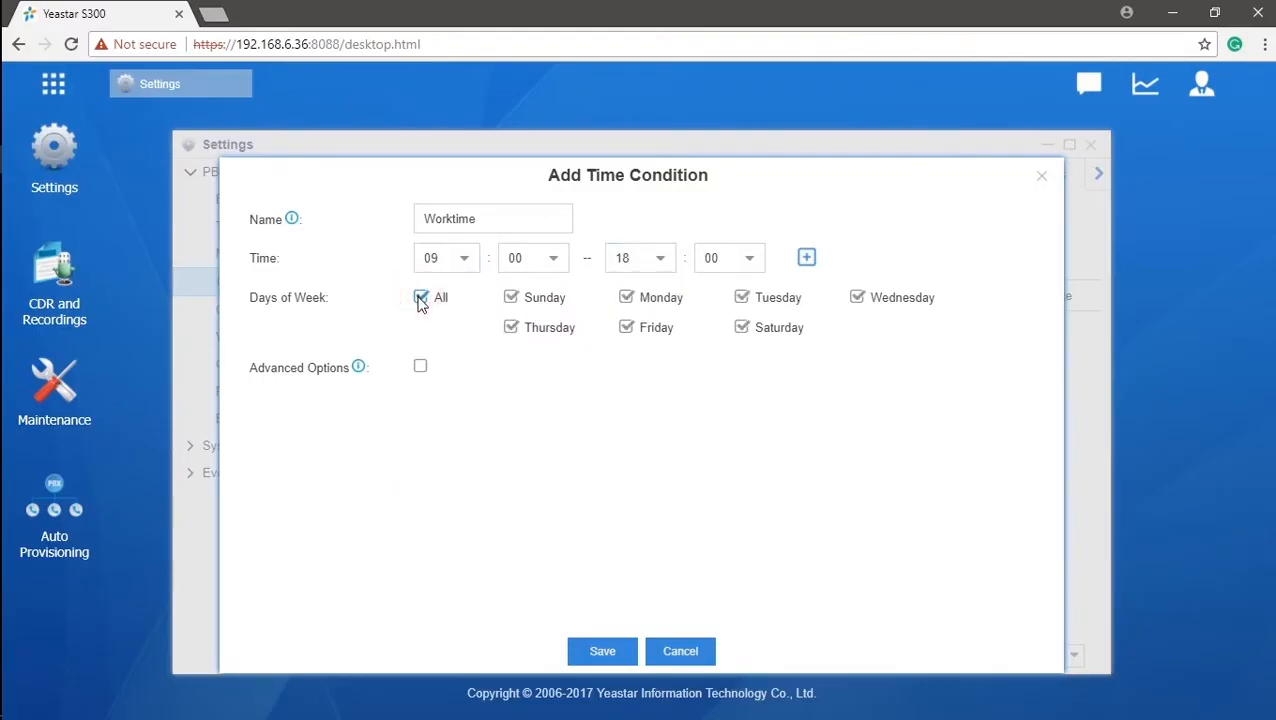
left_click(603, 653)
left_click(1010, 88)
Add a time condition named Lunch from 12:00 to 13:00 on all days of the week and save it.
left_click(368, 251)
left_click(496, 221)
type("Lu")
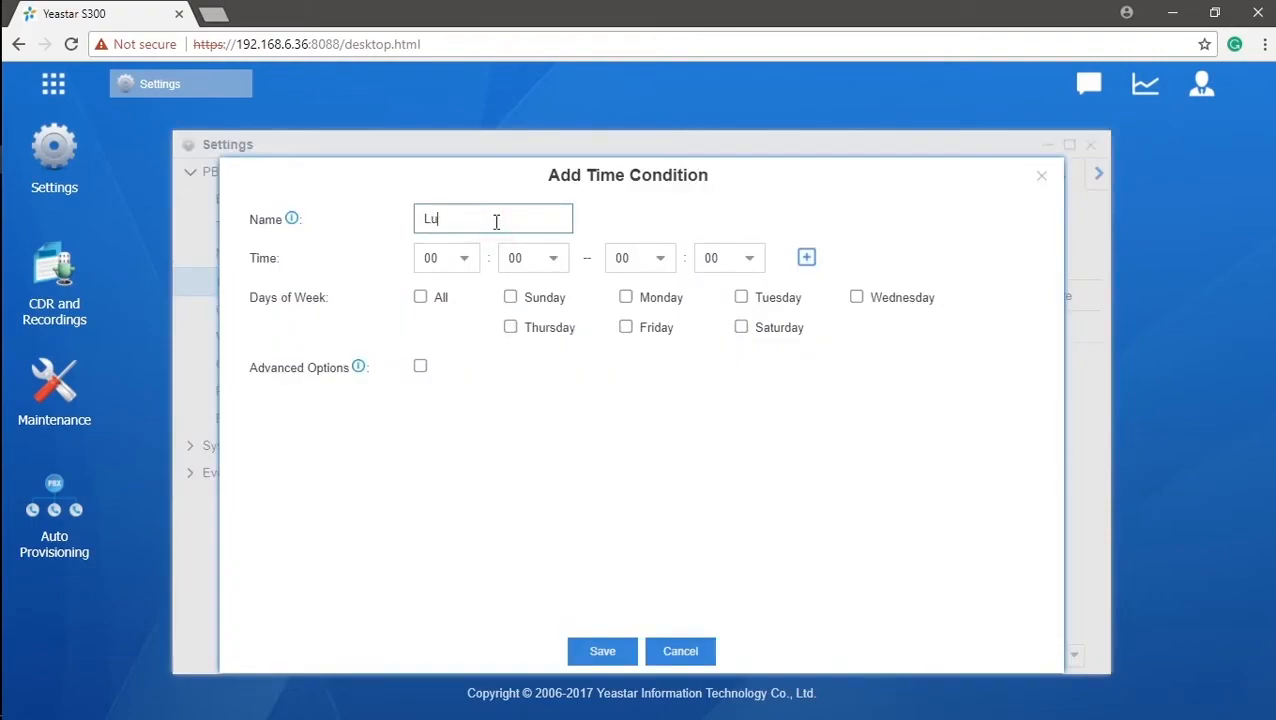
type("nch")
left_click(464, 264)
scroll(452, 362, "down", 3)
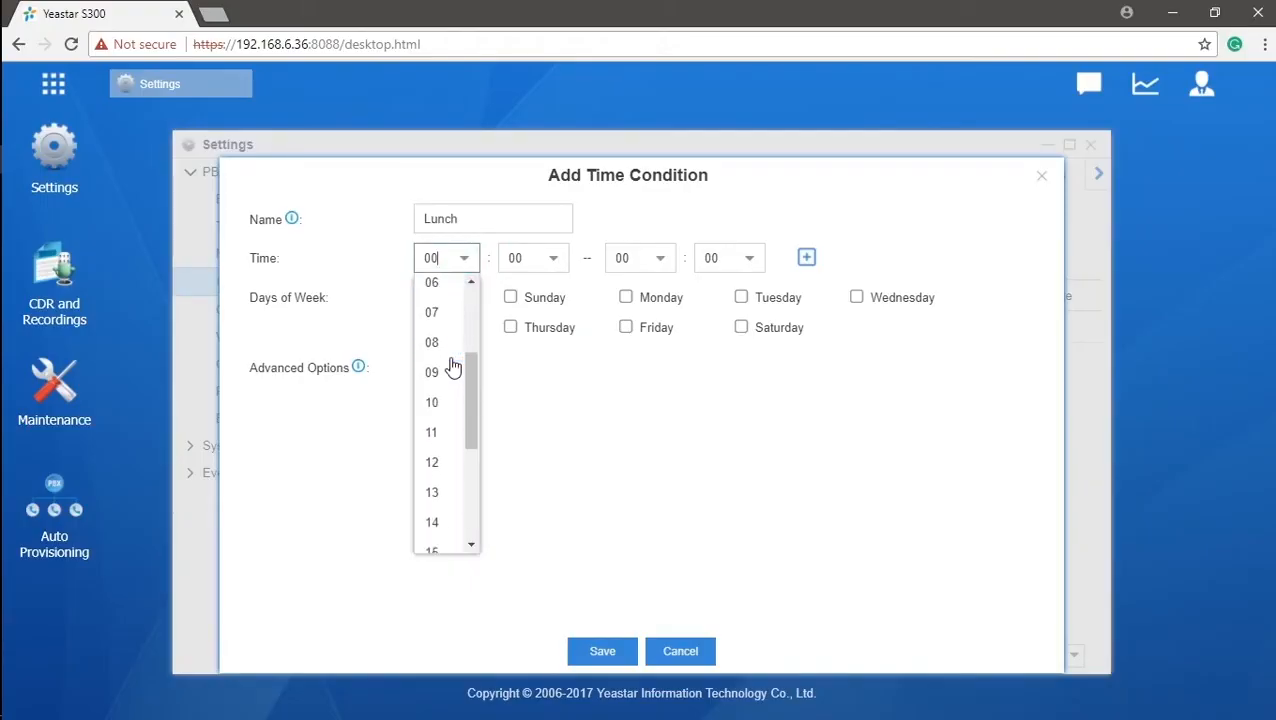
left_click(433, 460)
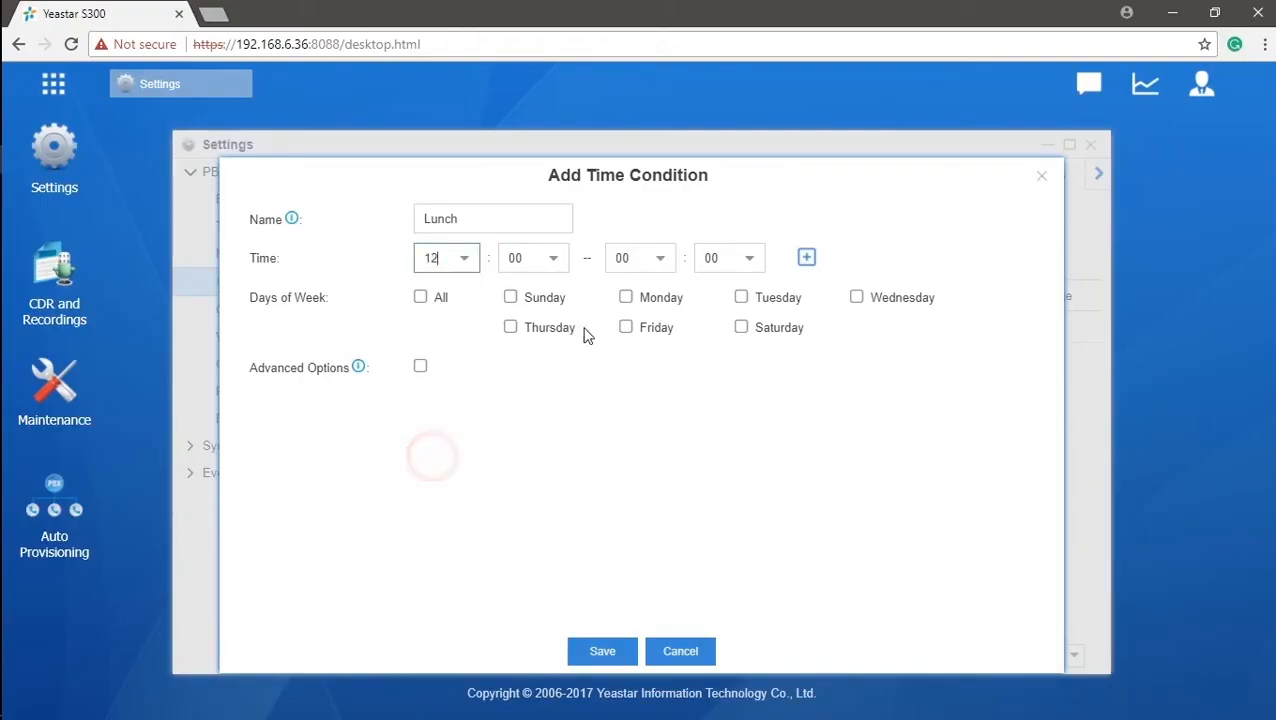
left_click(676, 259)
scroll(632, 396, "down", 5)
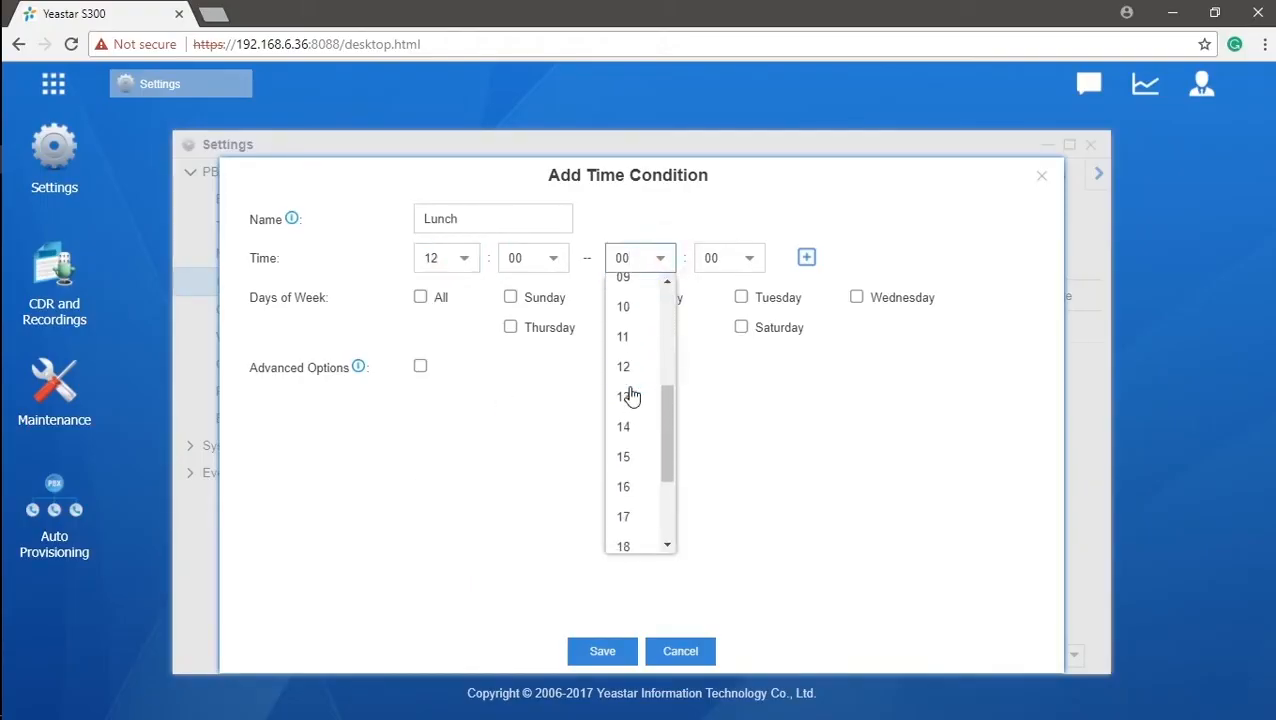
scroll(631, 396, "down", 2)
left_click(632, 347)
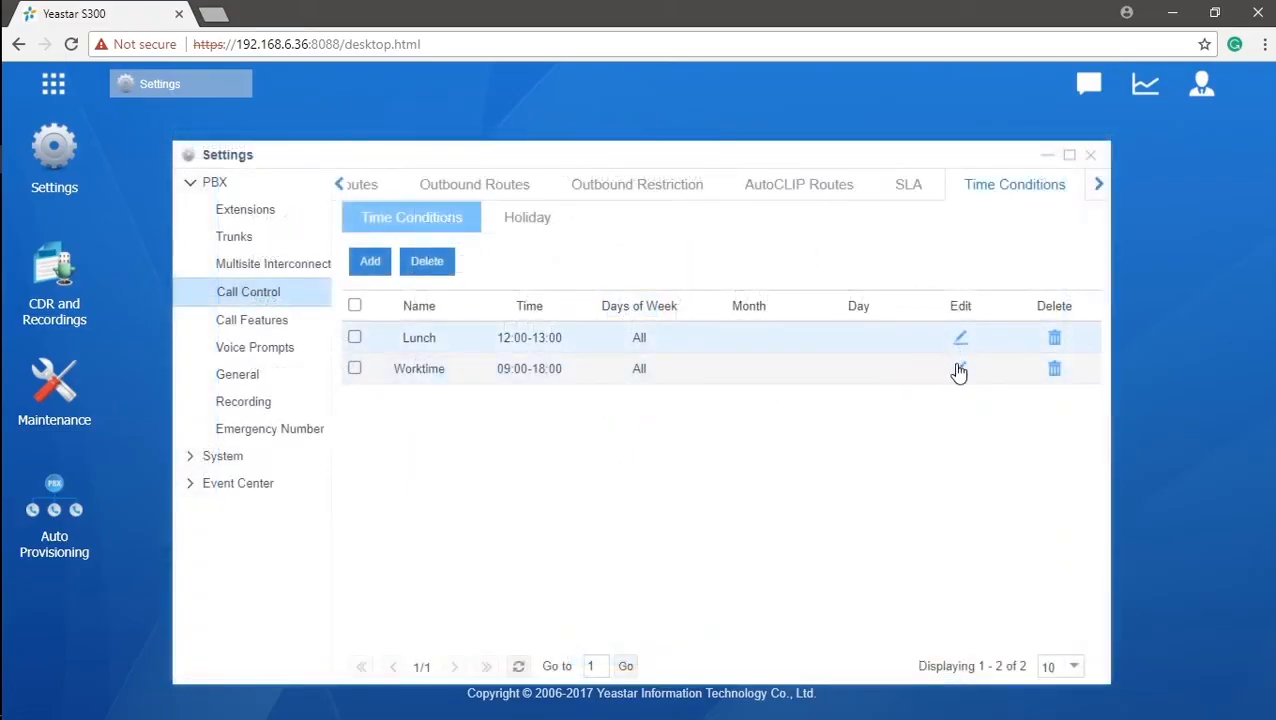
Review the advanced month and day options of the Worktime condition, and close it without saving.
left_click(962, 372)
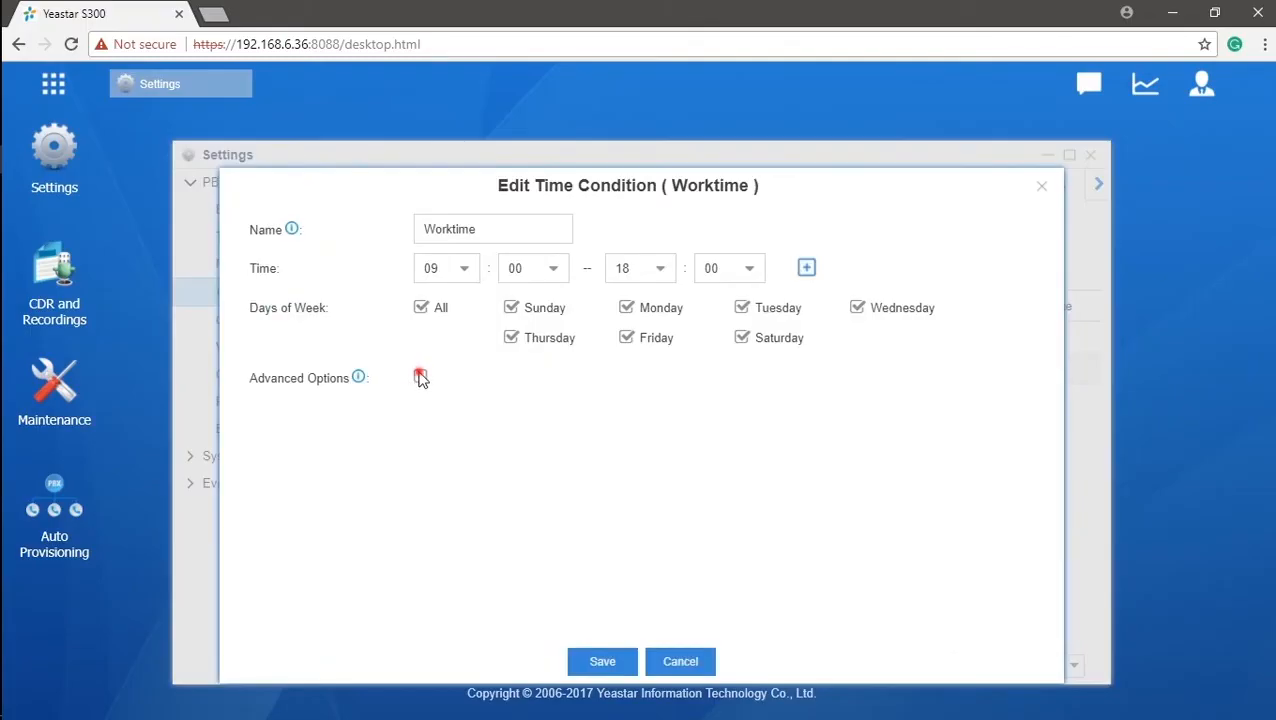
left_click(420, 376)
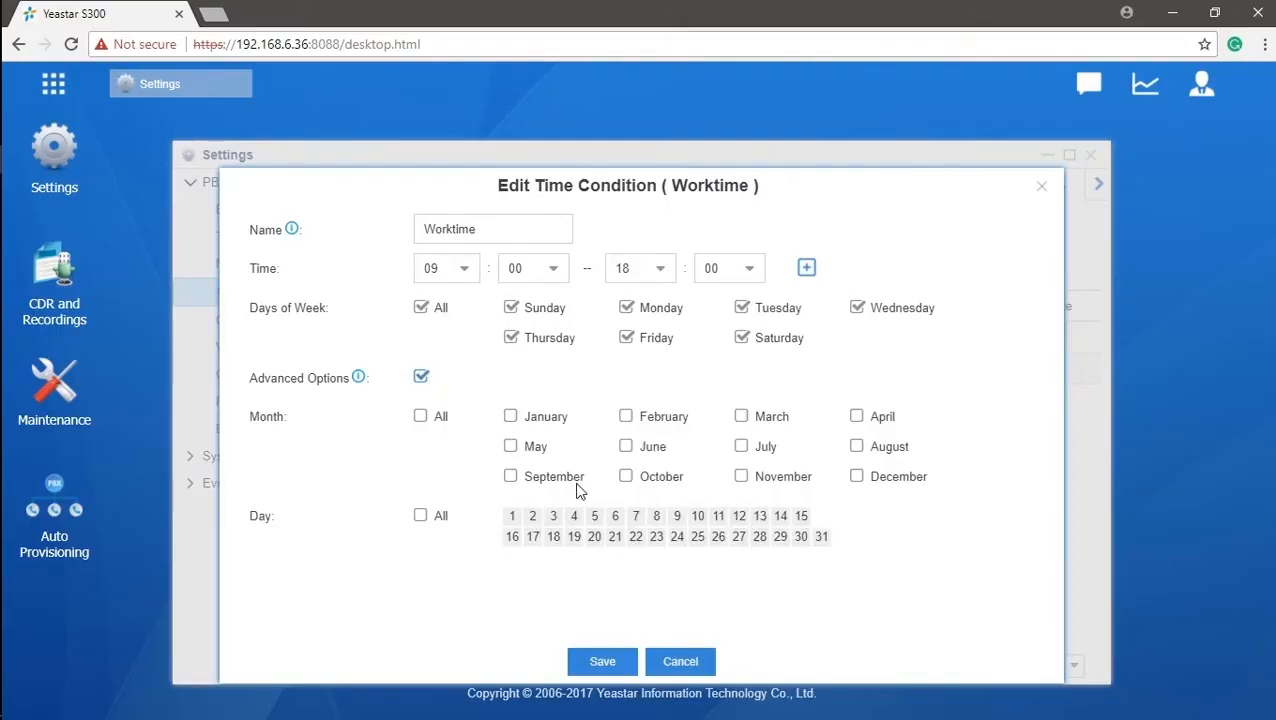
left_click(684, 667)
Reopen the IN inbound route, enable its time condition and add two time condition entries.
left_click(340, 185)
left_click(340, 185)
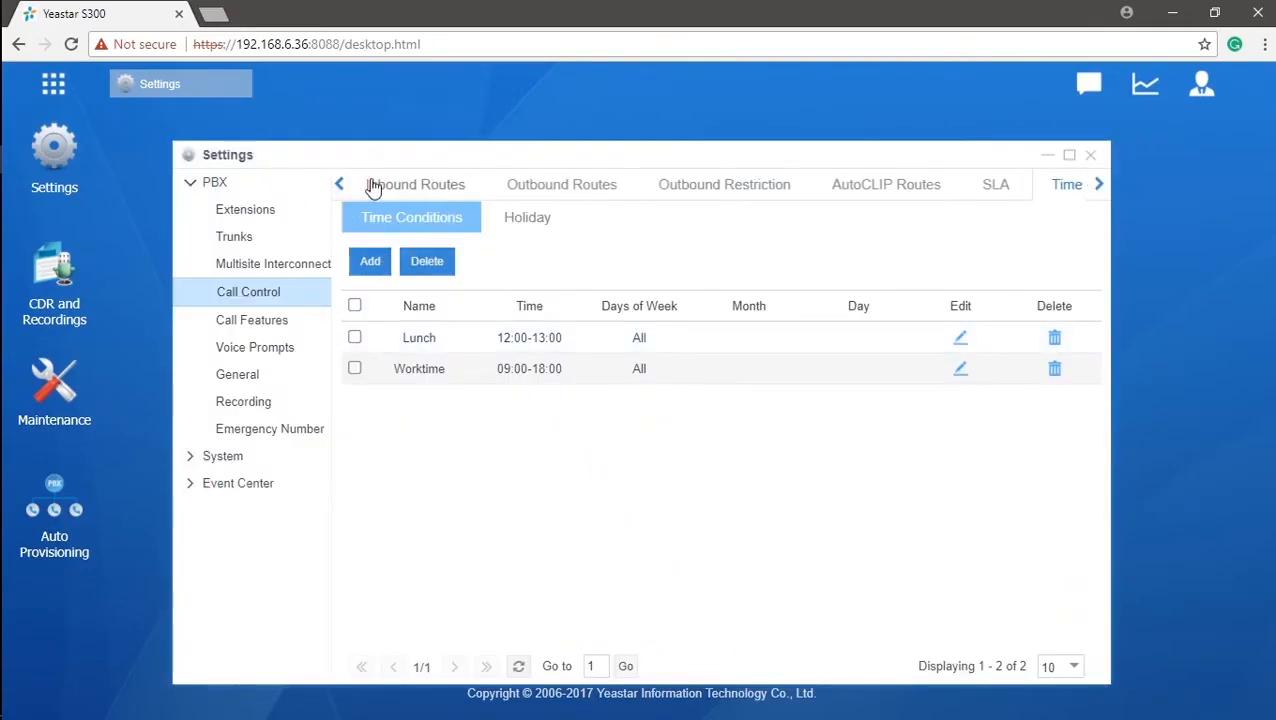
left_click(415, 188)
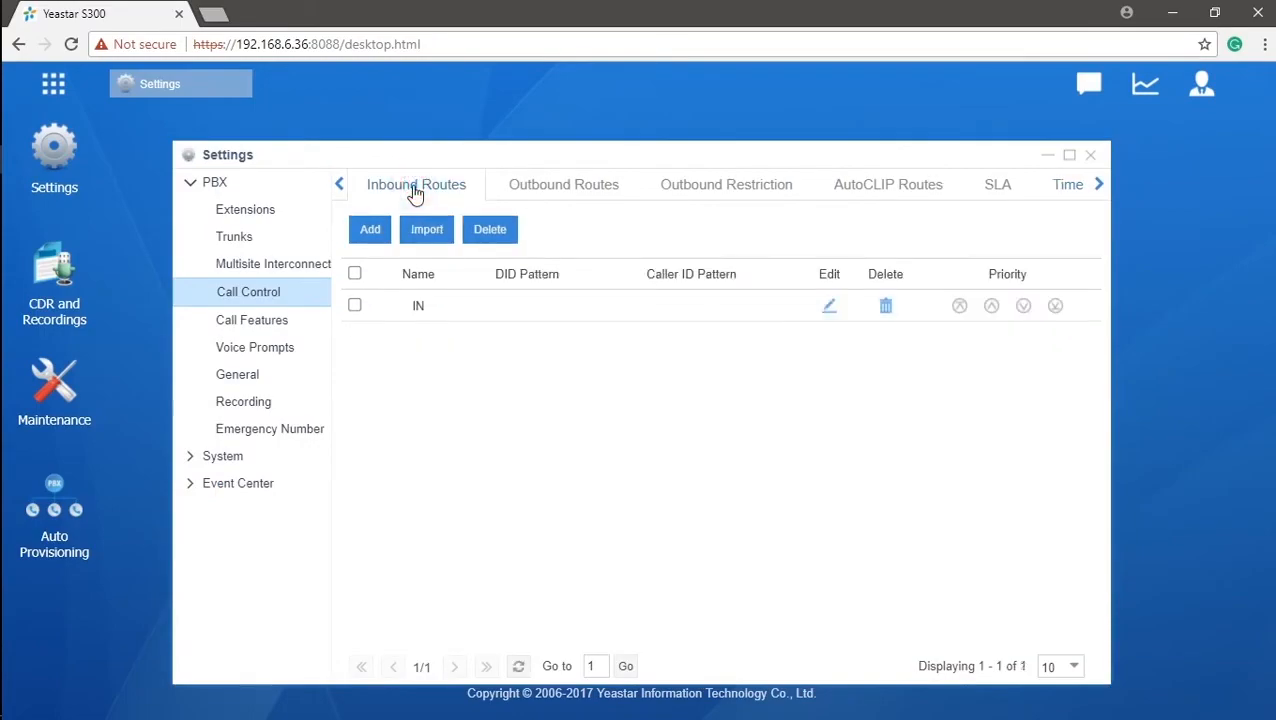
left_click(830, 307)
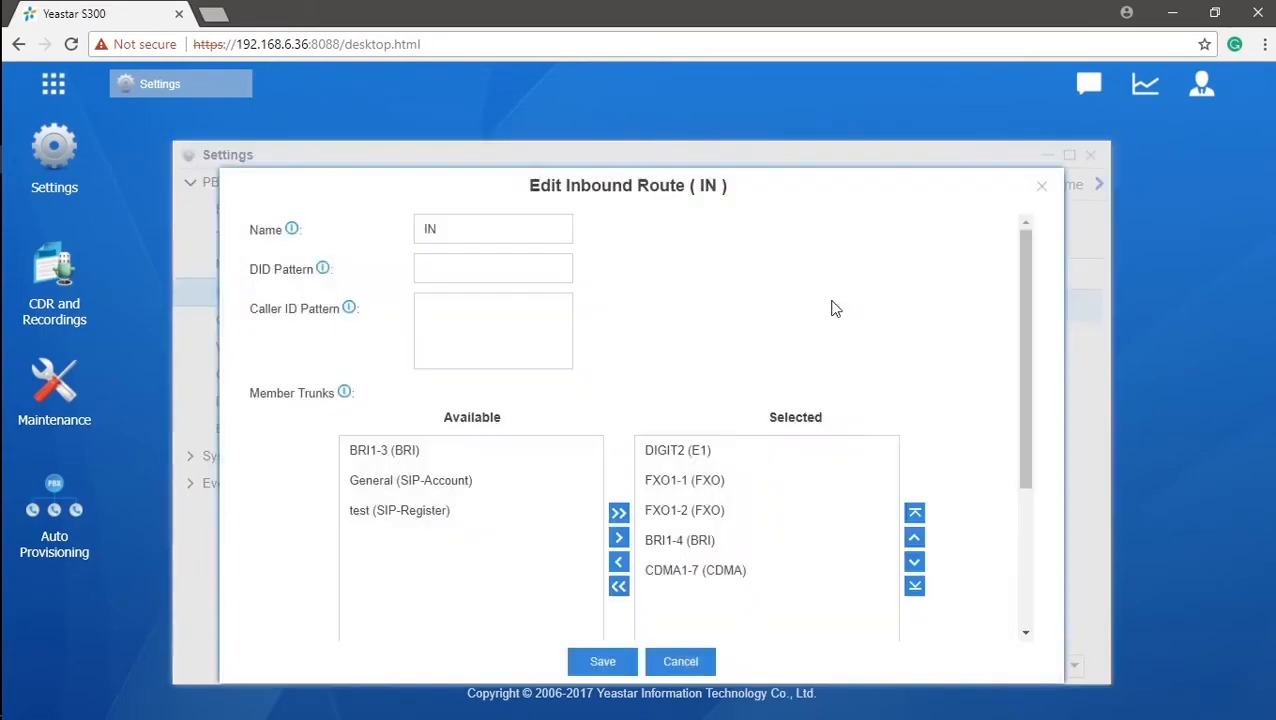
scroll(832, 308, "down", 3)
left_click(832, 299)
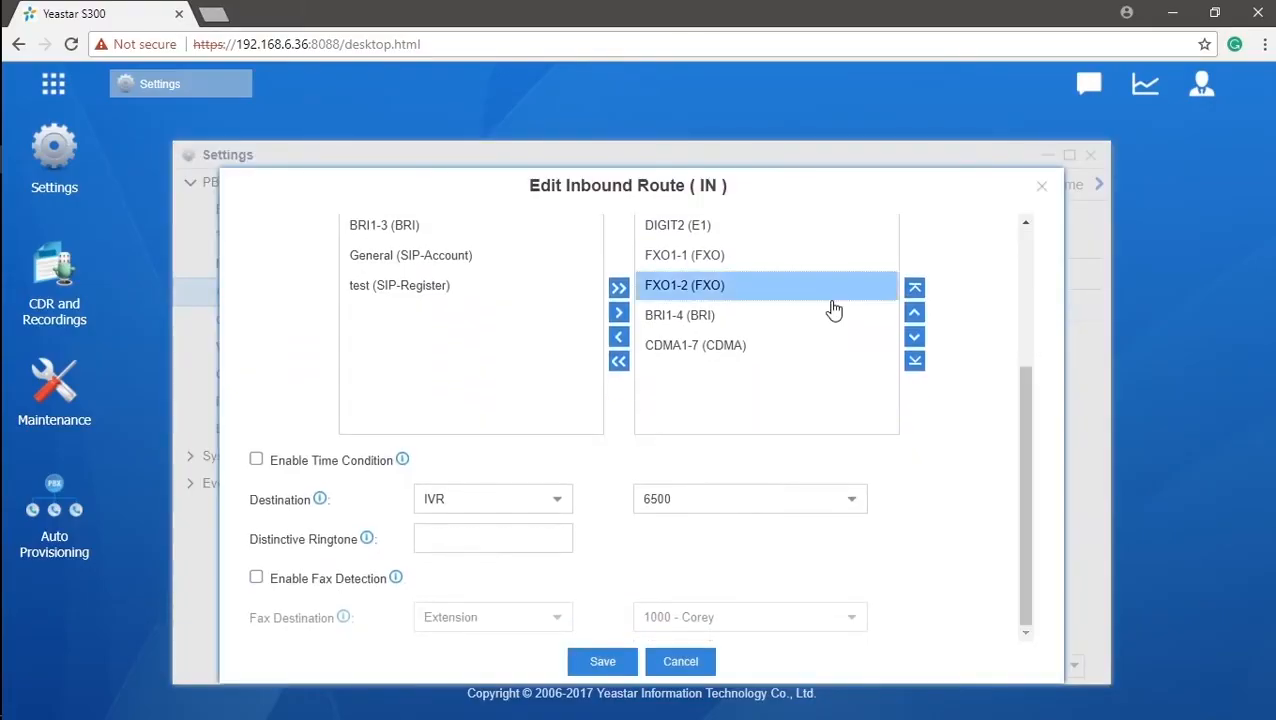
left_click(257, 460)
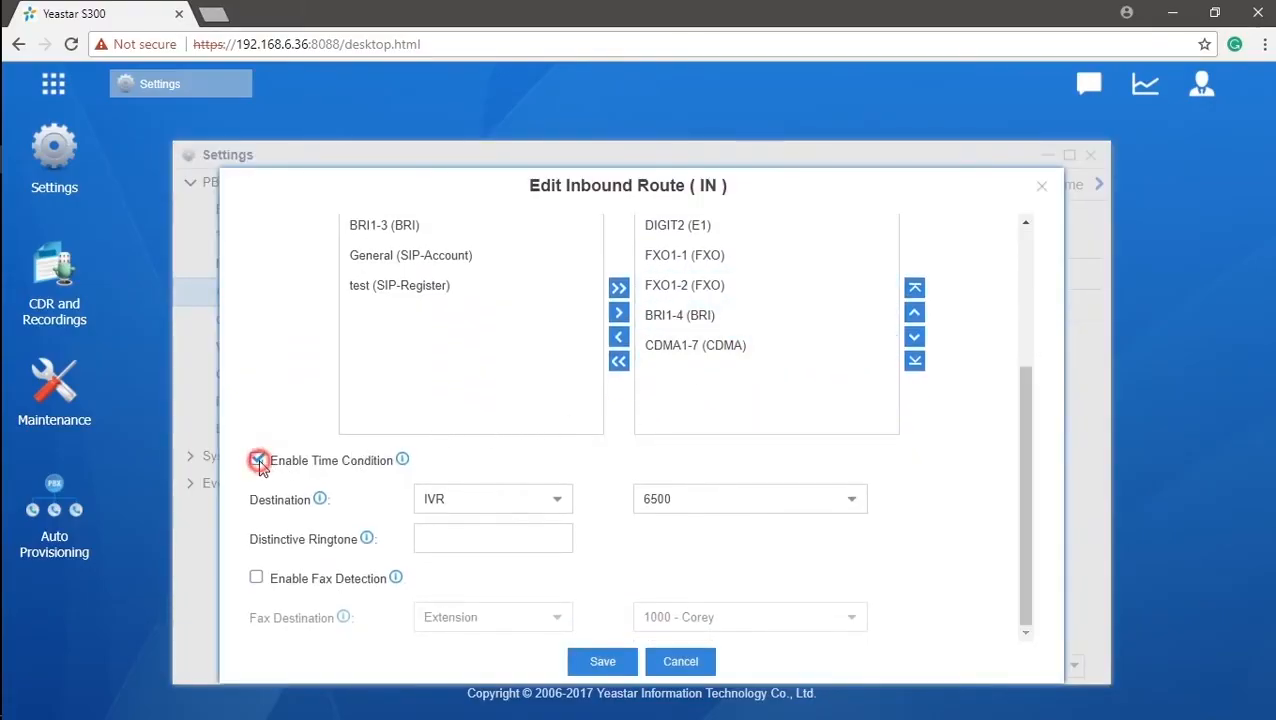
left_click(683, 461)
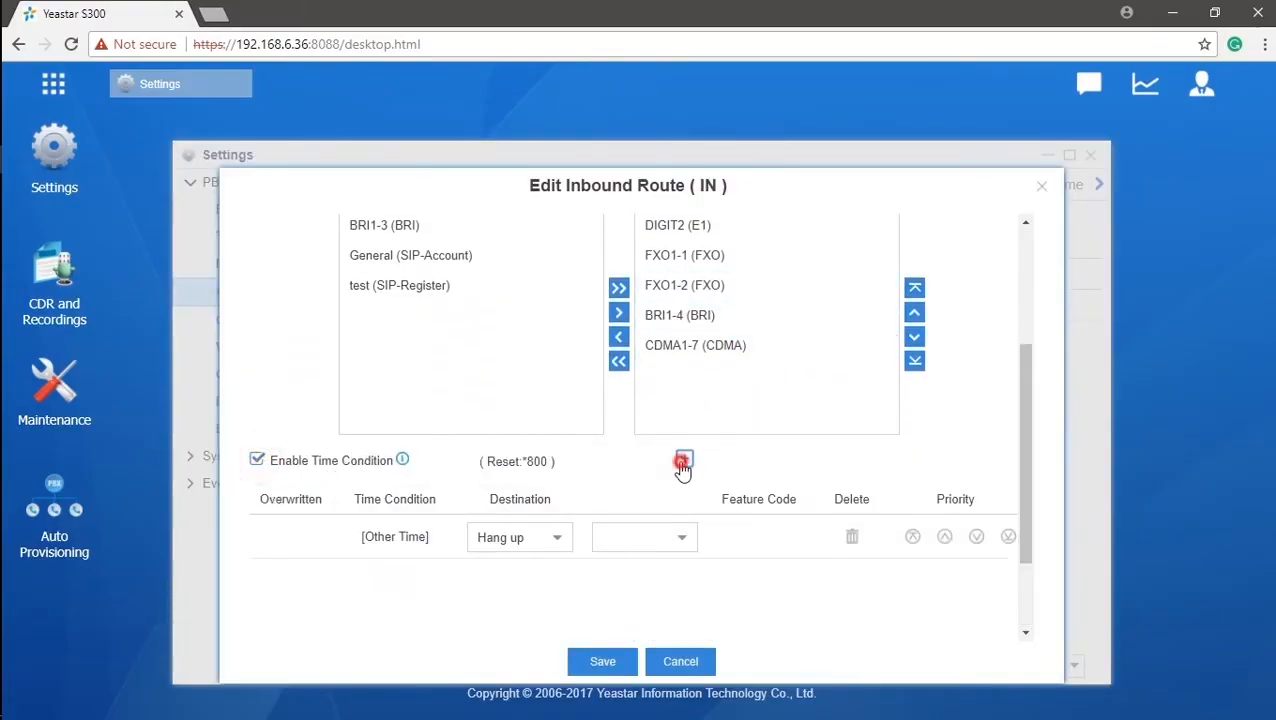
left_click(683, 461)
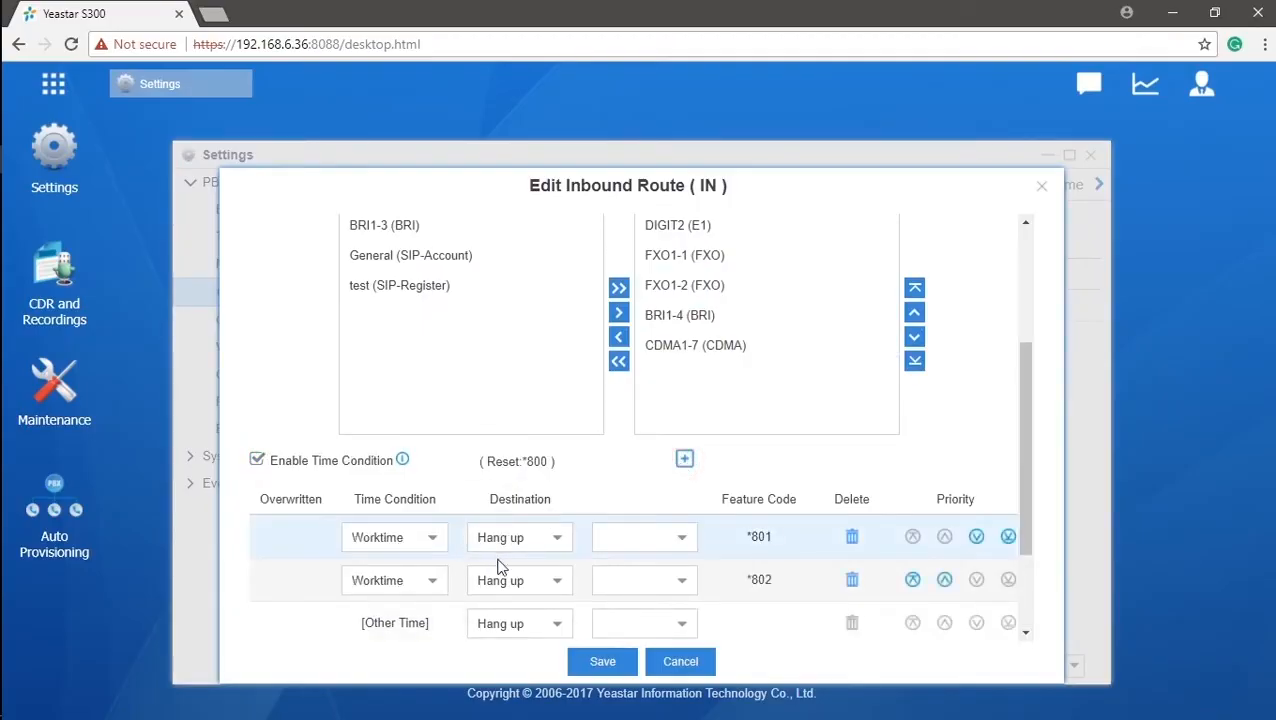
Send the first Worktime entry to IVR 6500, and change the second entry to Lunch with top priority.
left_click(557, 541)
left_click(541, 416)
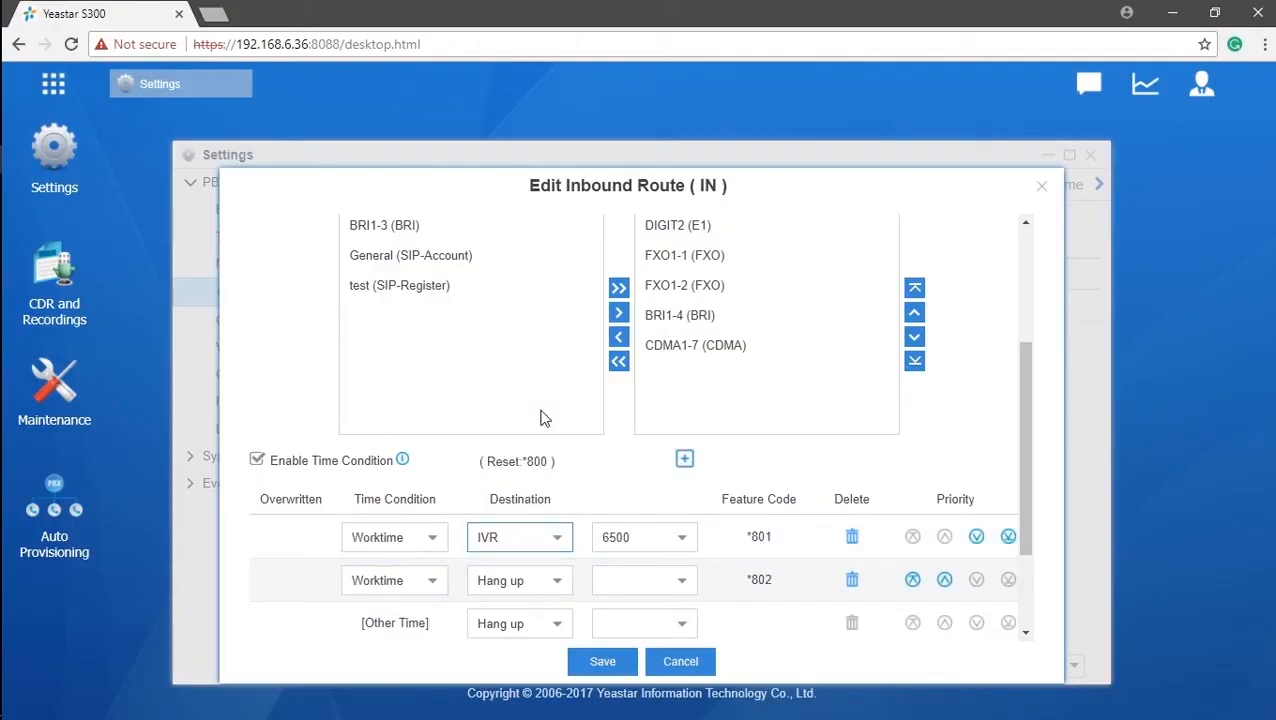
left_click(441, 584)
left_click(405, 639)
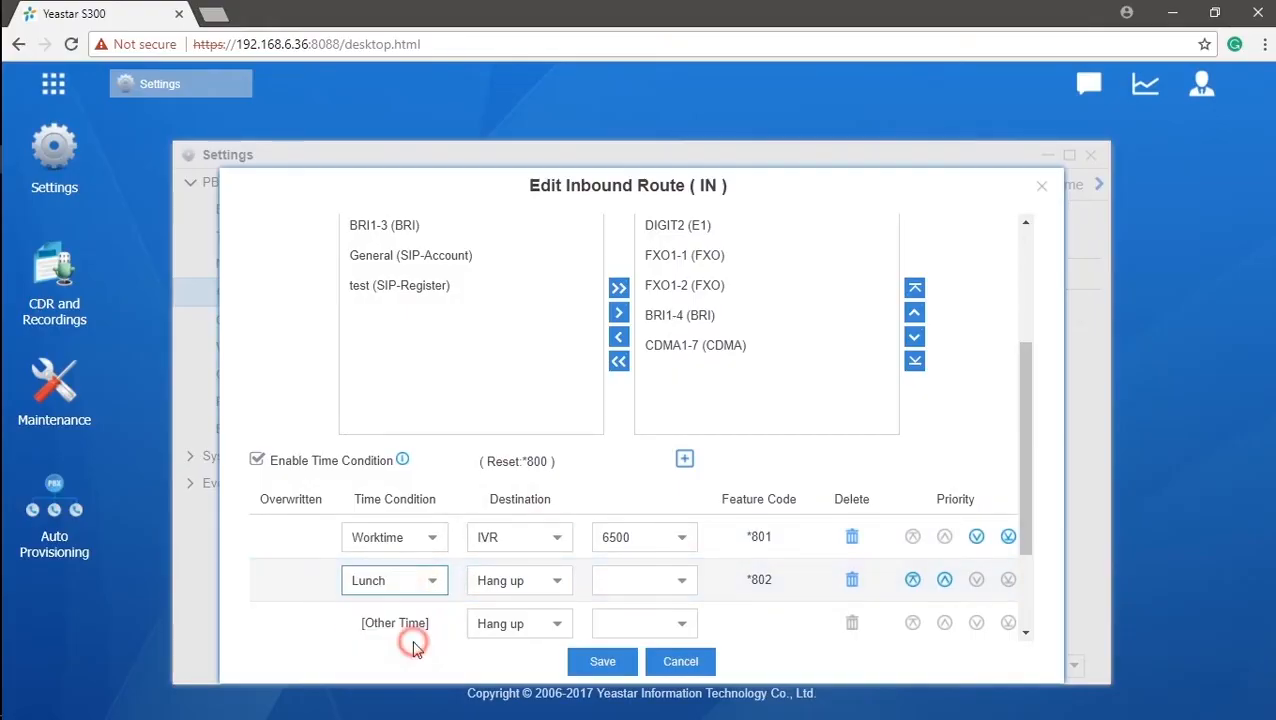
scroll(475, 624, "down", 1)
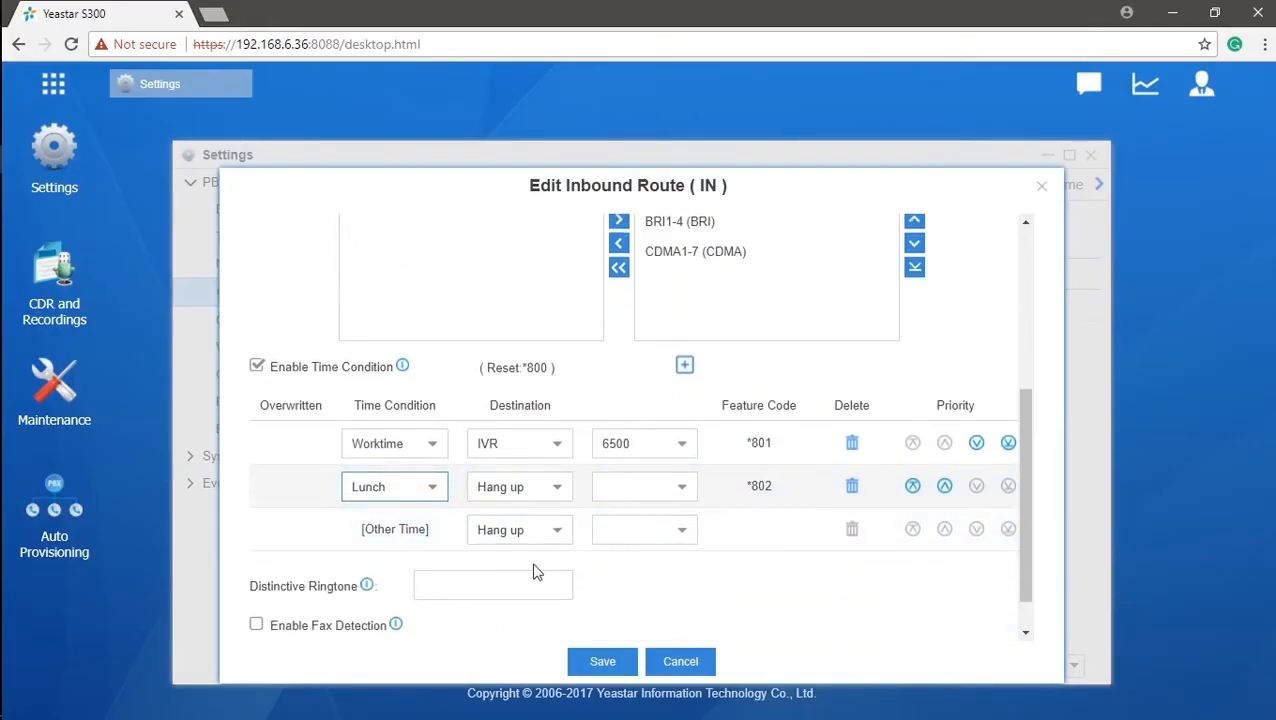
left_click(913, 487)
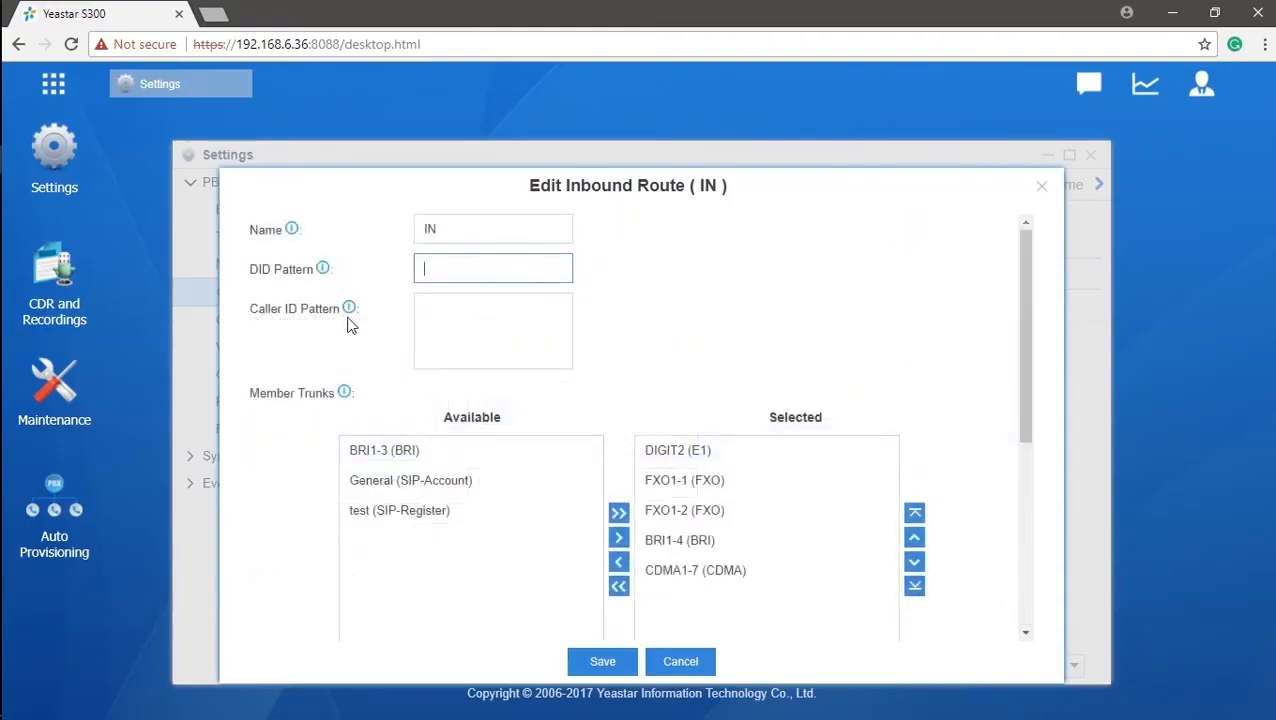
Review the explanations of the Caller ID Pattern, DID Pattern and Distinctive Ringtone fields of the IN route.
left_click(477, 315)
mouse_move(345, 312)
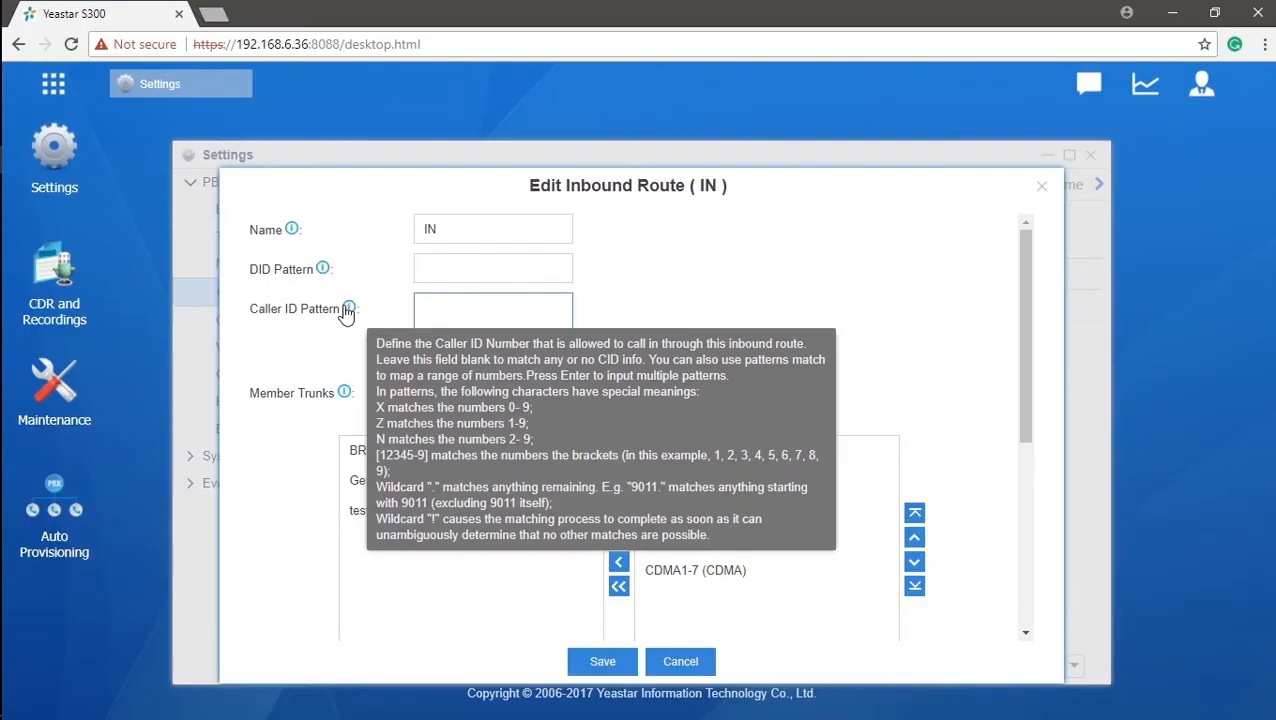
left_click(529, 267)
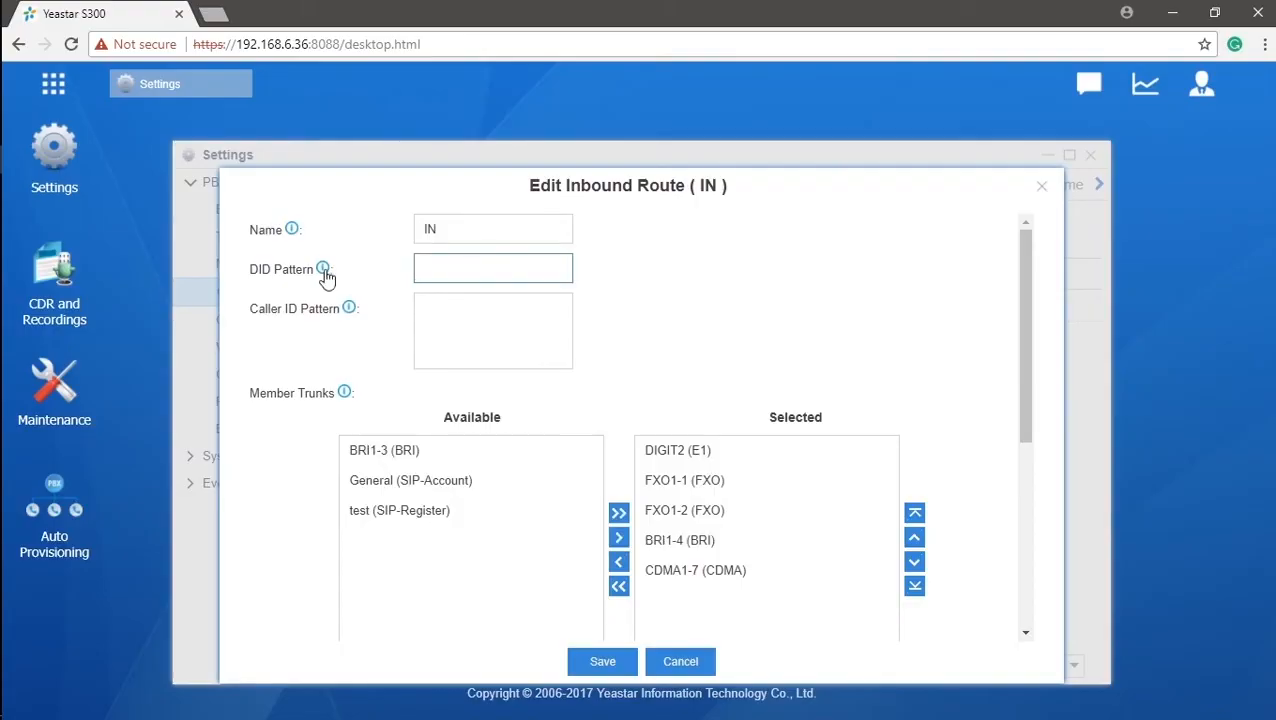
mouse_move(325, 274)
left_click_drag(1029, 307, 1037, 511)
left_click(464, 538)
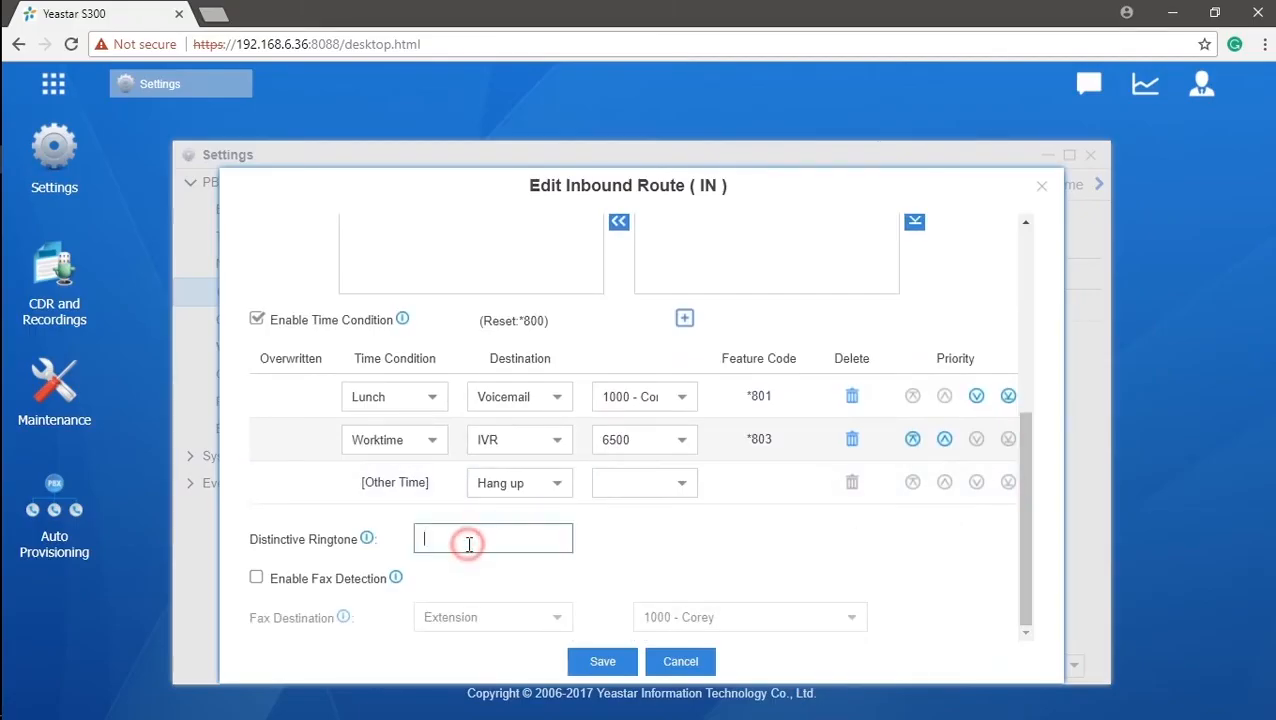
mouse_move(368, 541)
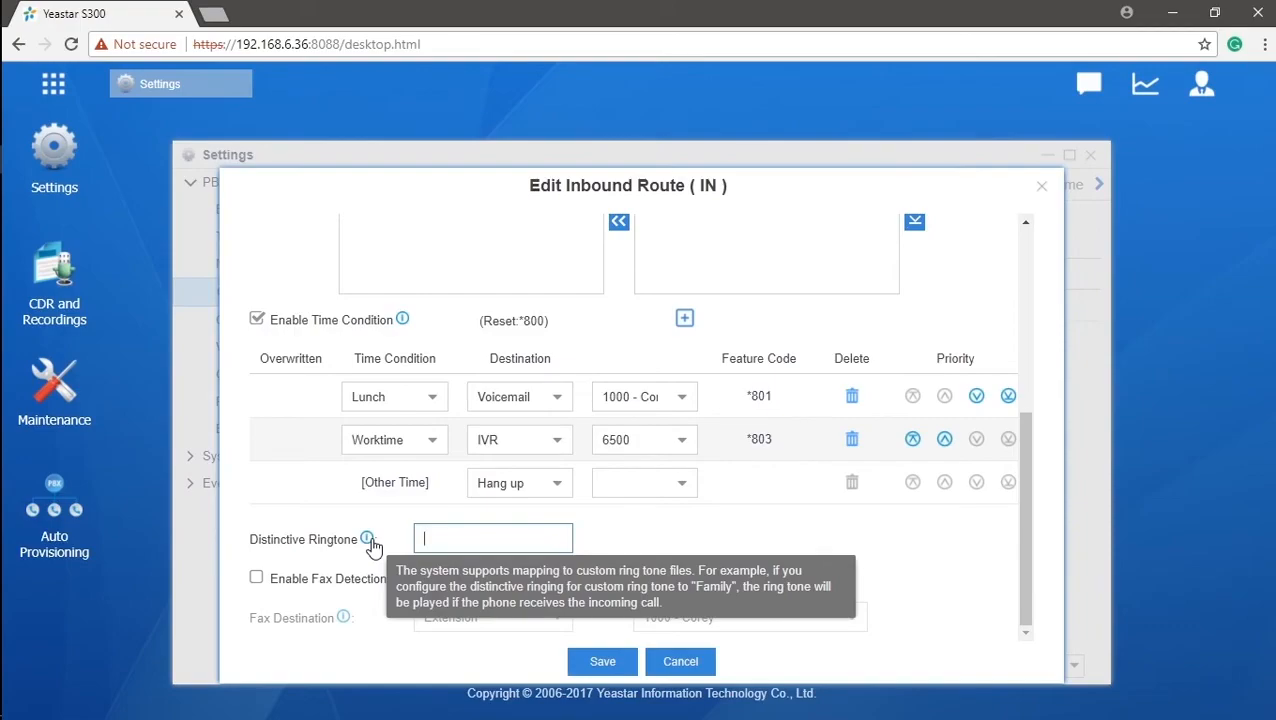
left_click(457, 537)
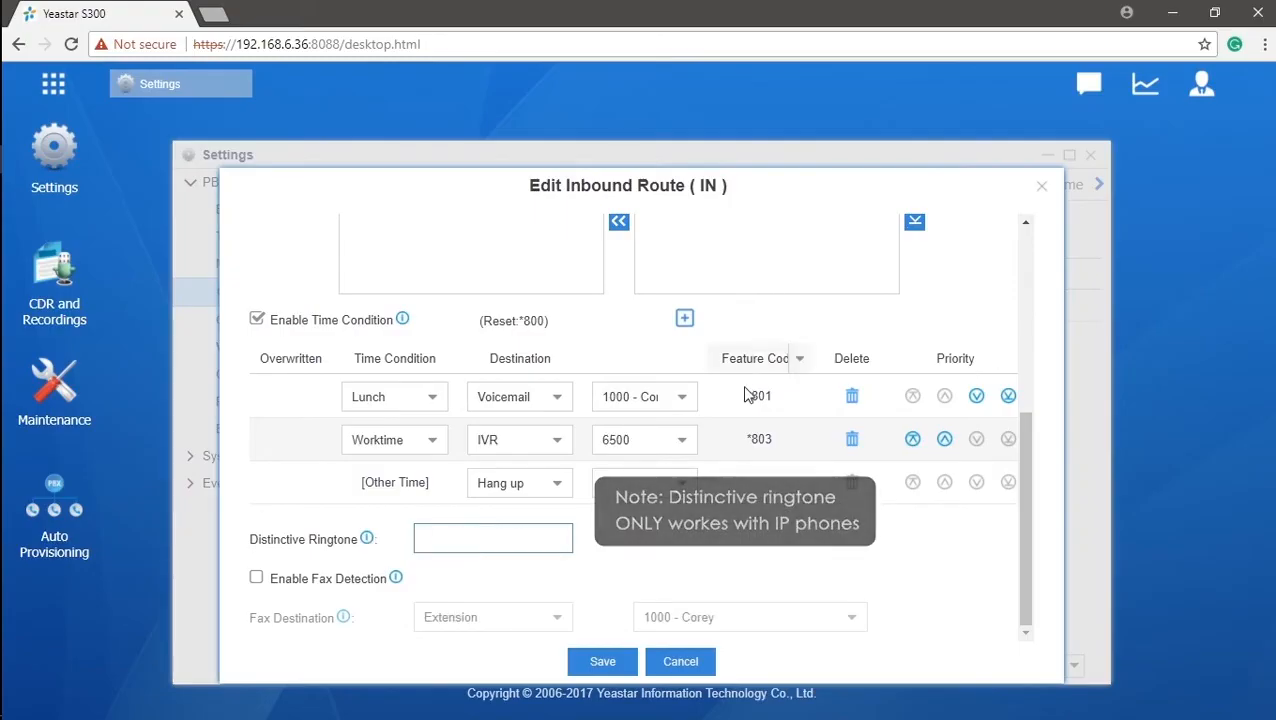
Enable fax detection on the IN route with Extension as the fax destination, and review the selectable extensions.
left_click(257, 578)
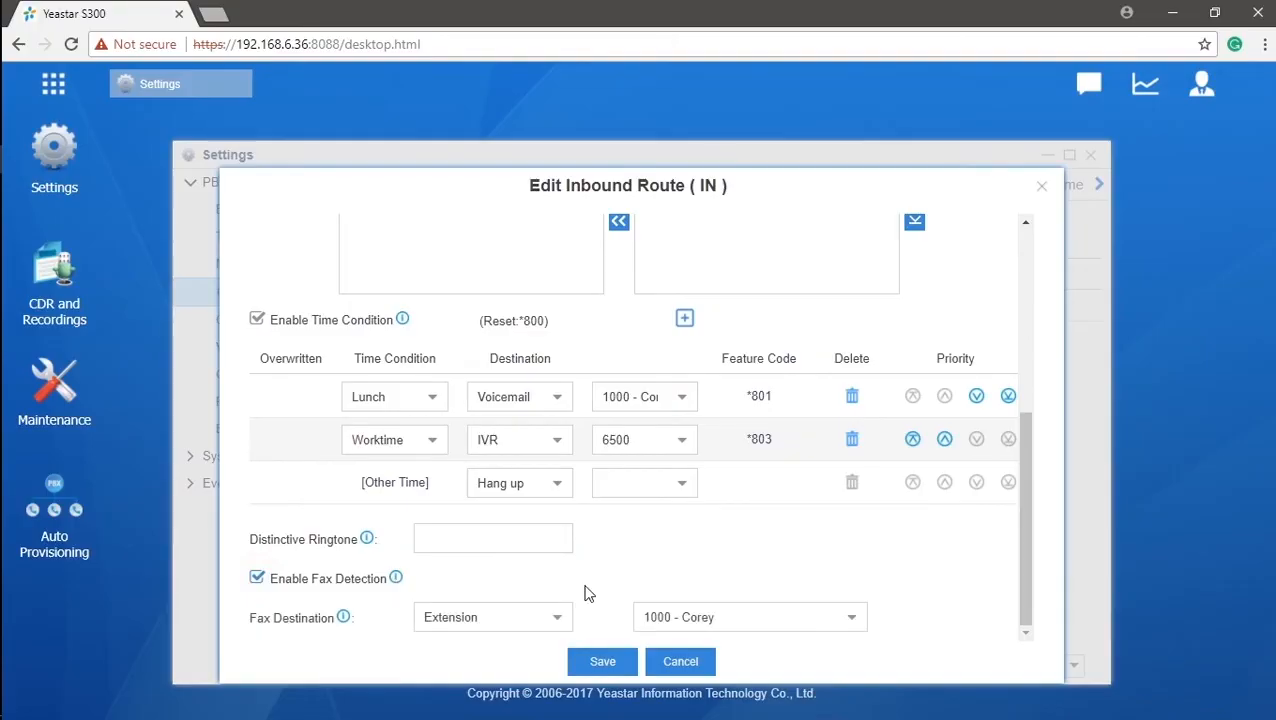
left_click(570, 626)
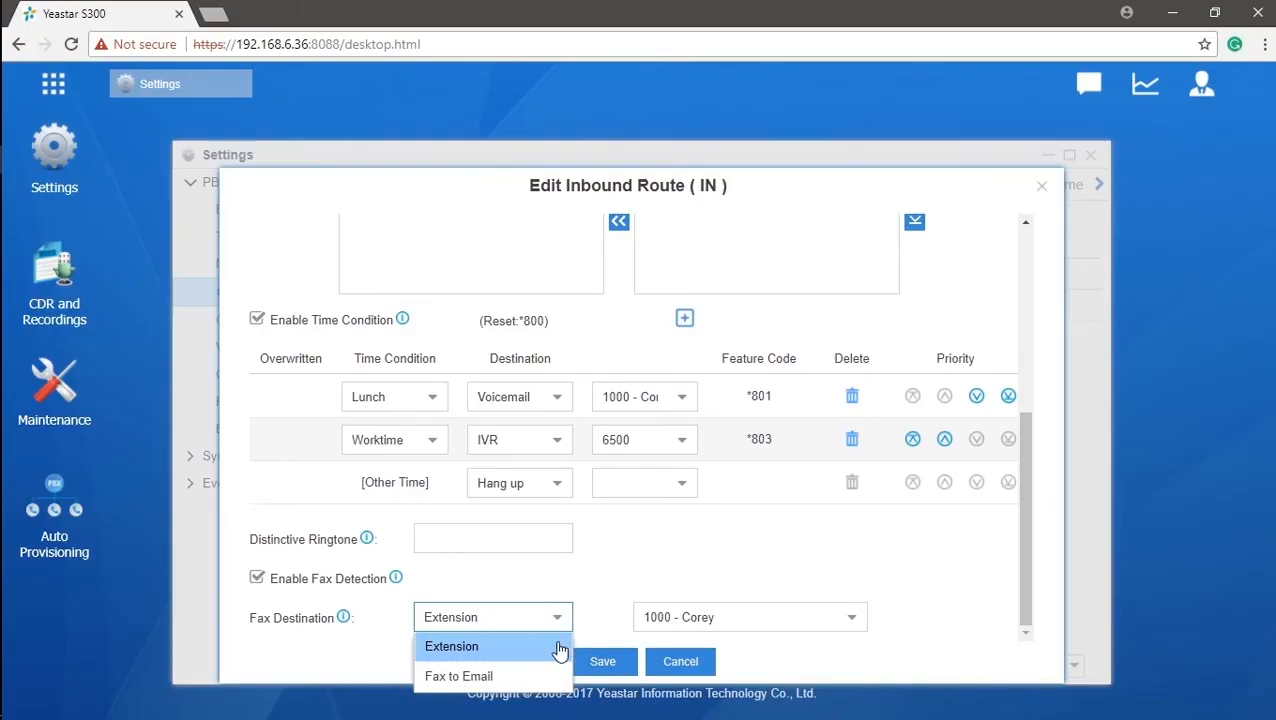
left_click(560, 648)
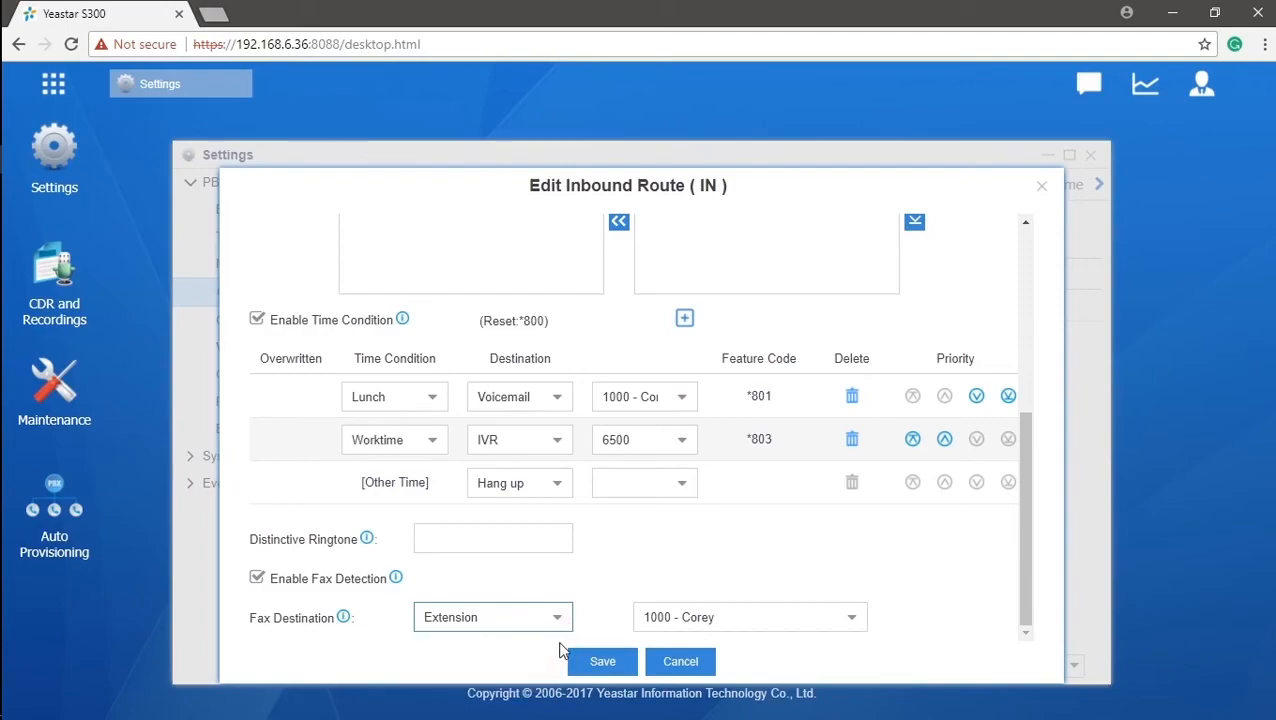
left_click(850, 619)
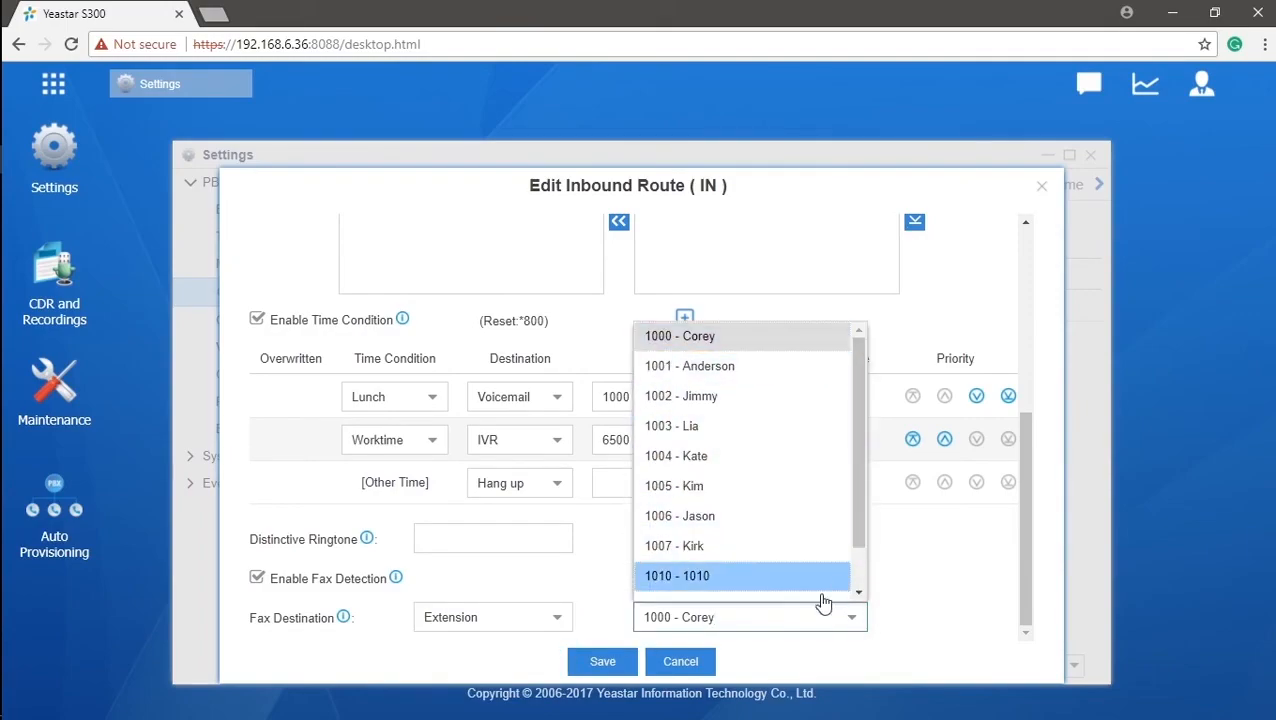
Set the fax destination to Fax to Email for extension 1006, then save the IN route and apply the changes.
left_click(558, 616)
left_click(505, 677)
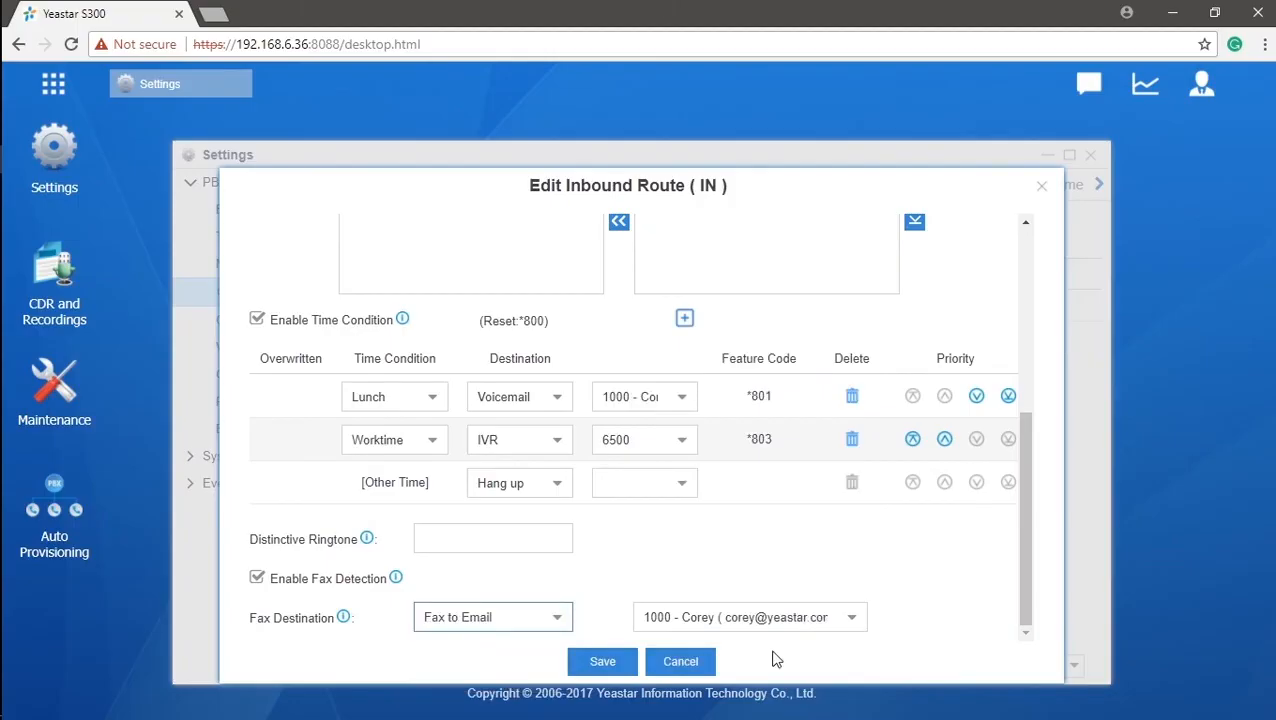
left_click(852, 619)
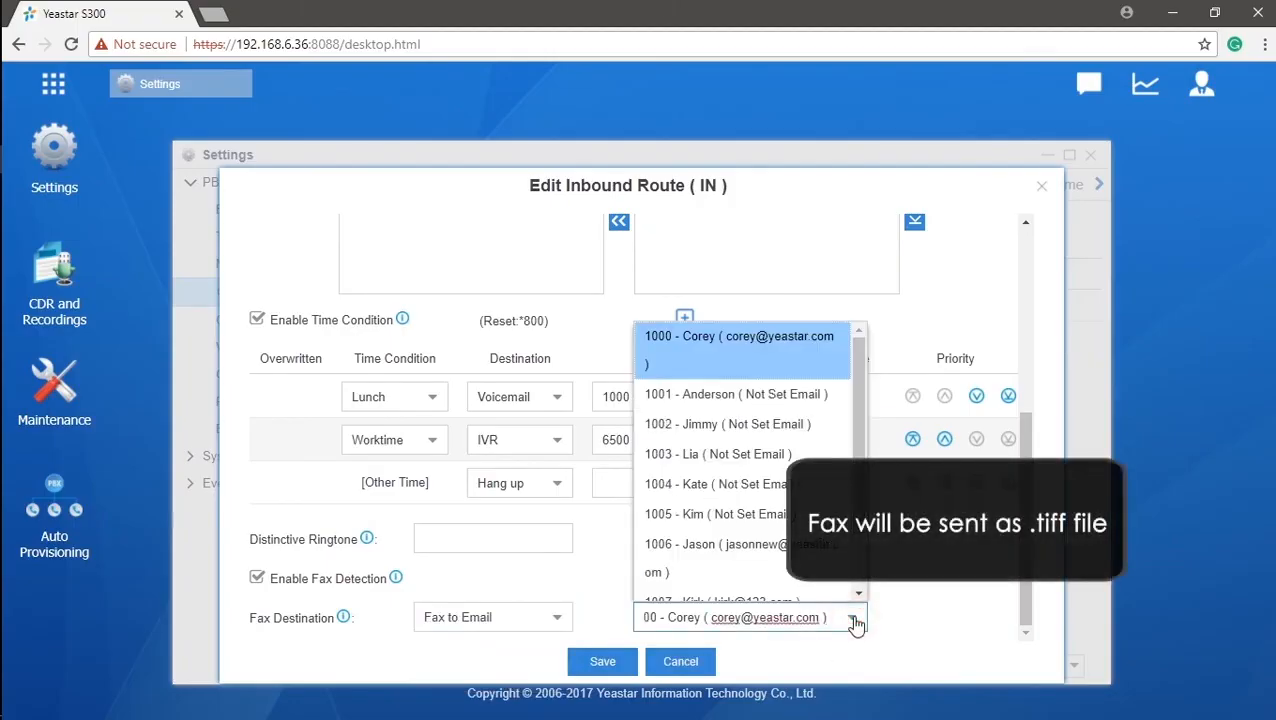
left_click(818, 551)
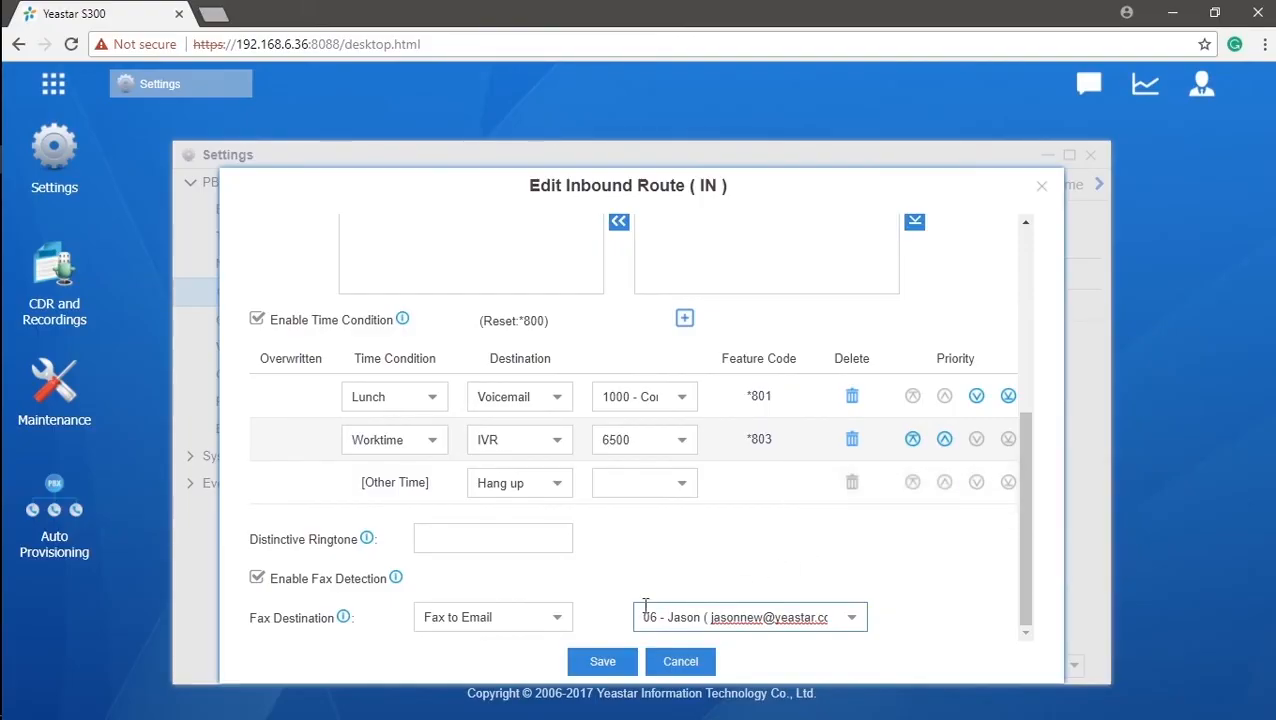
left_click(604, 662)
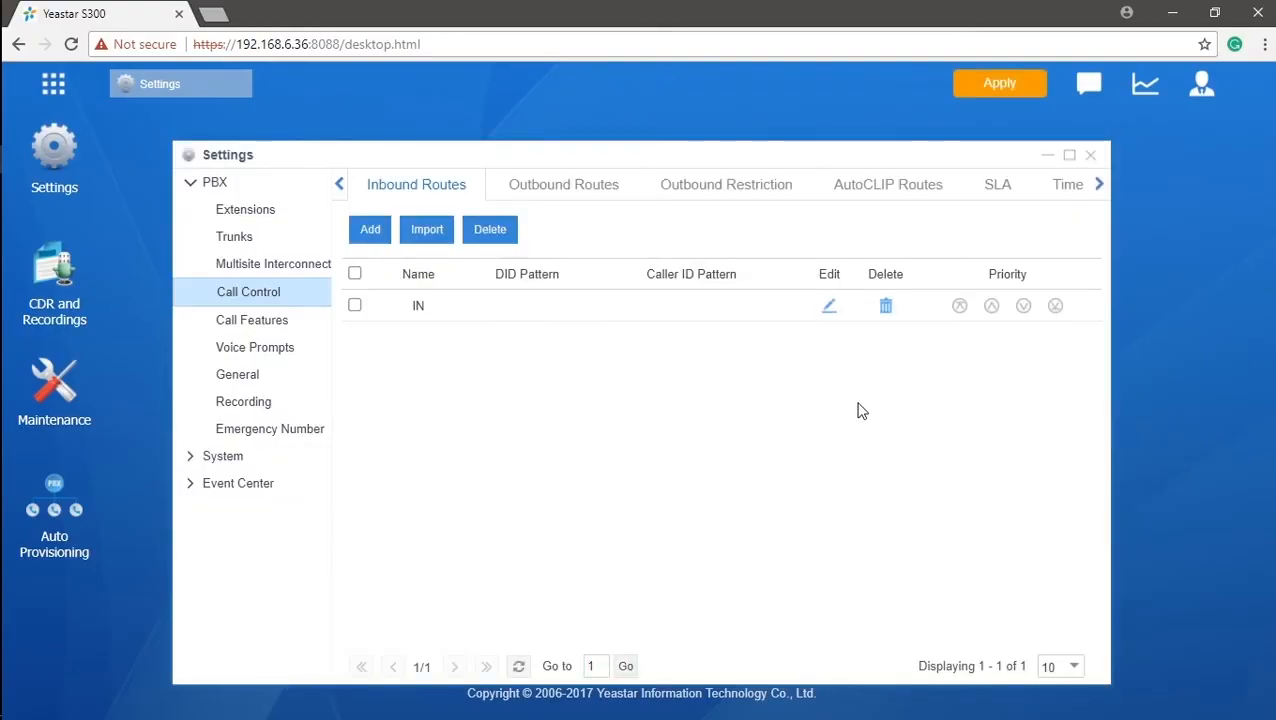
left_click(985, 85)
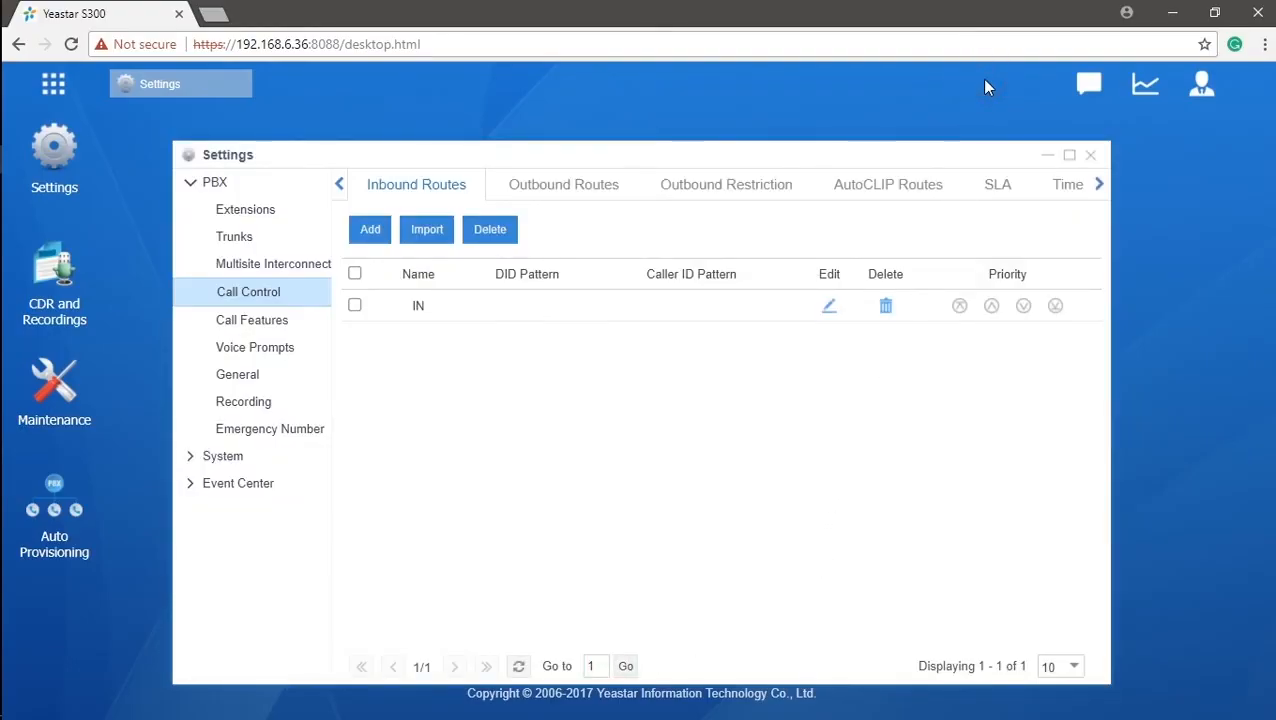